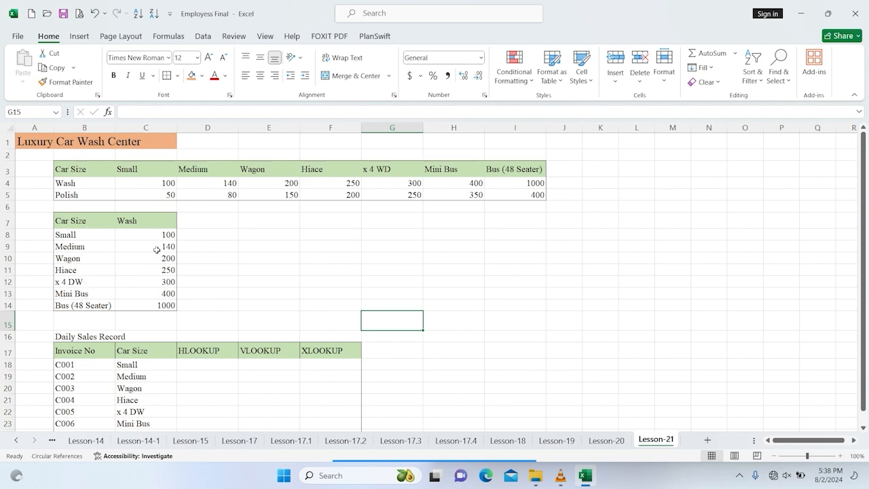
Step: Enter today's date beside the Daily Sales Record title in A16 with the TODAY function and collapse the ribbon
scroll(156, 249, down, 1)
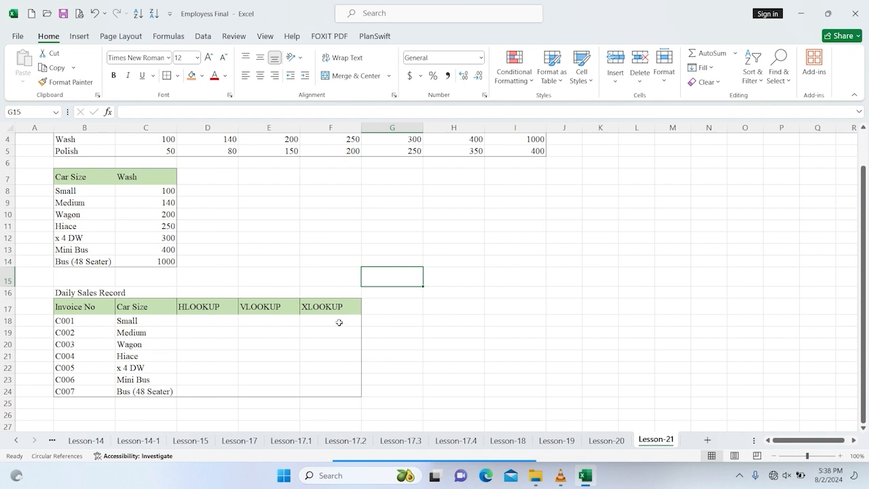
click(29, 292)
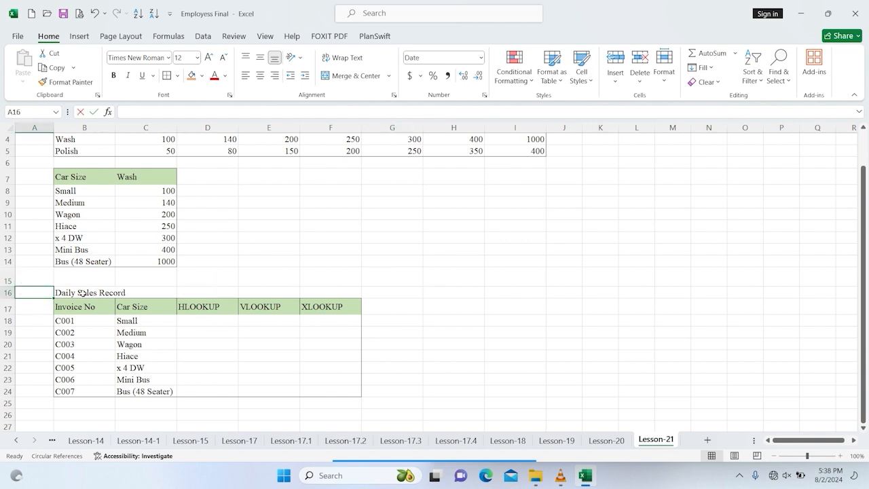
text(=tod)
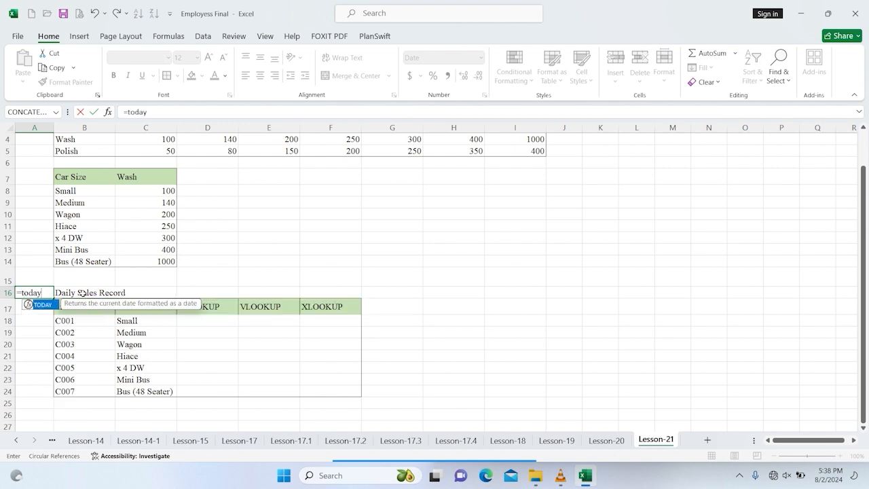
text(ay)
key(Tab)
key(Return)
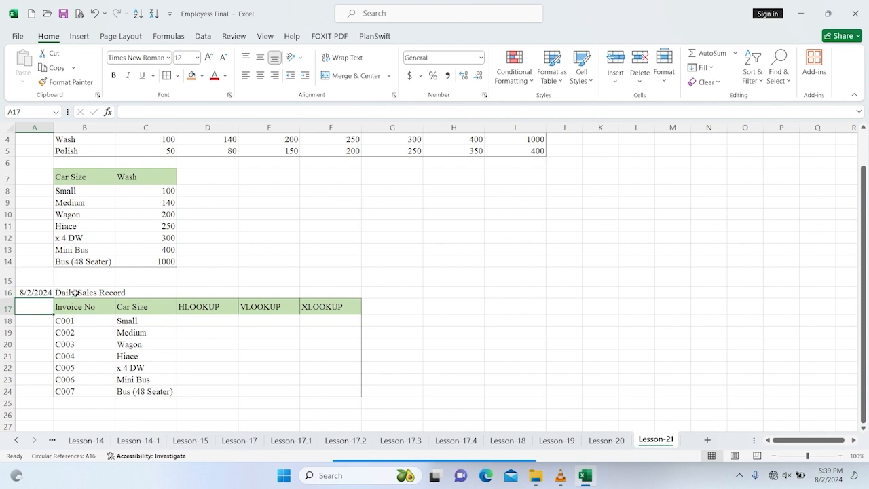
key(ctrl+F1)
scroll(621, 169, up, 1)
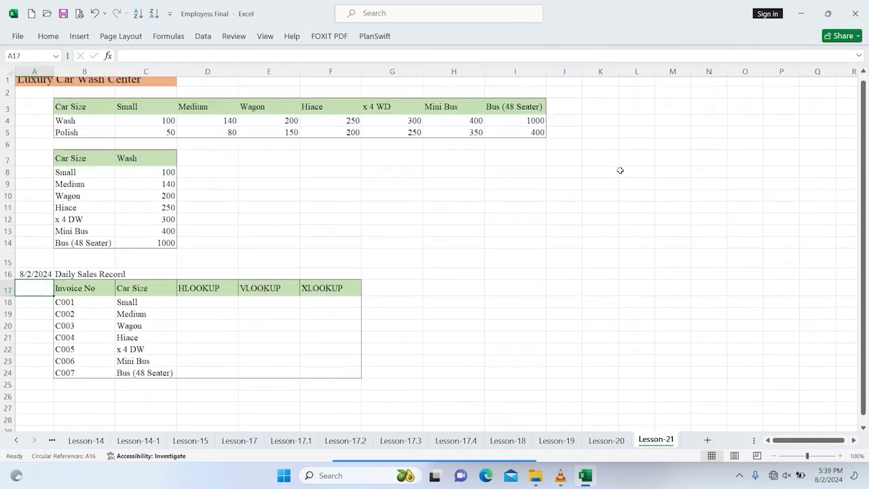
Step: Start an XLOOKUP formula in F18 that uses the car size in C18 as the lookup value
click(179, 297)
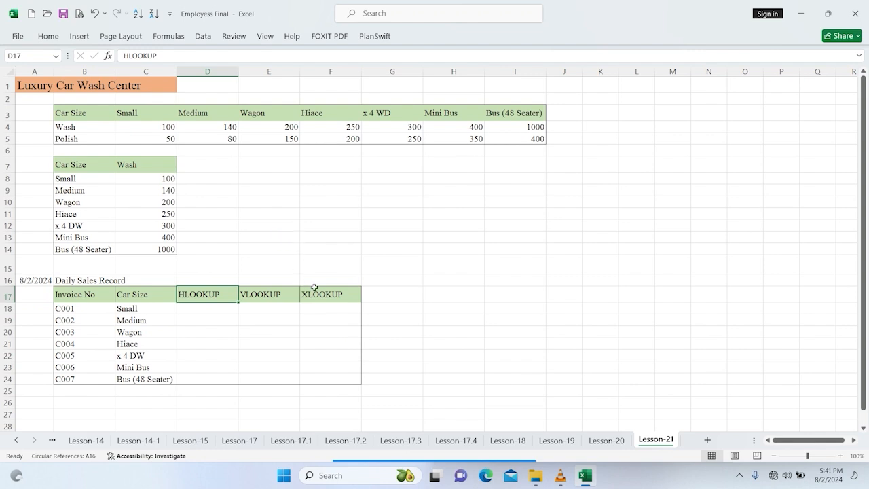
click(344, 300)
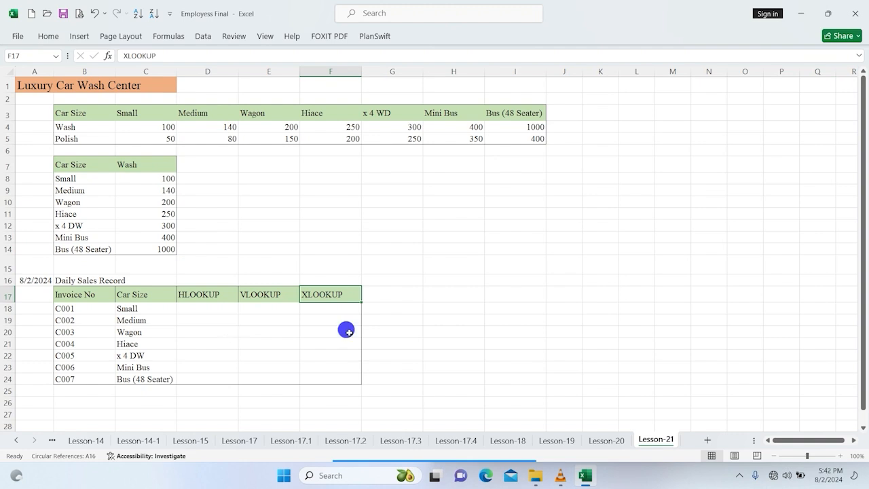
click(330, 305)
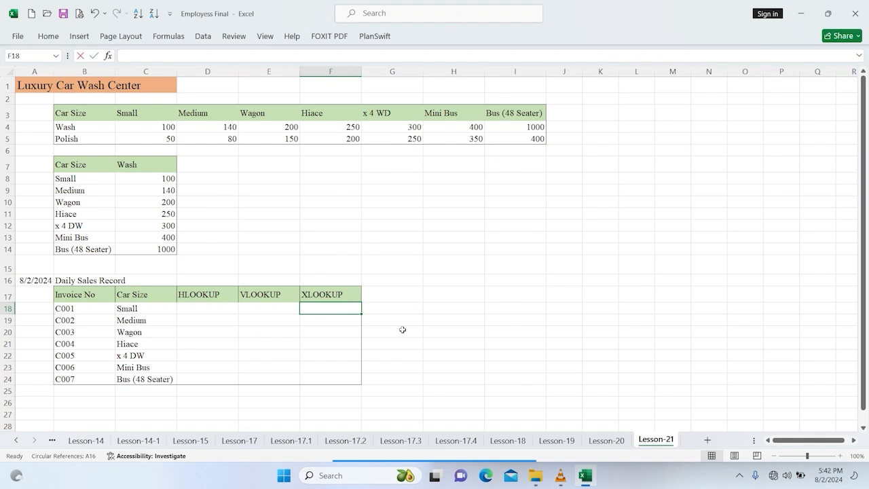
text(=xl)
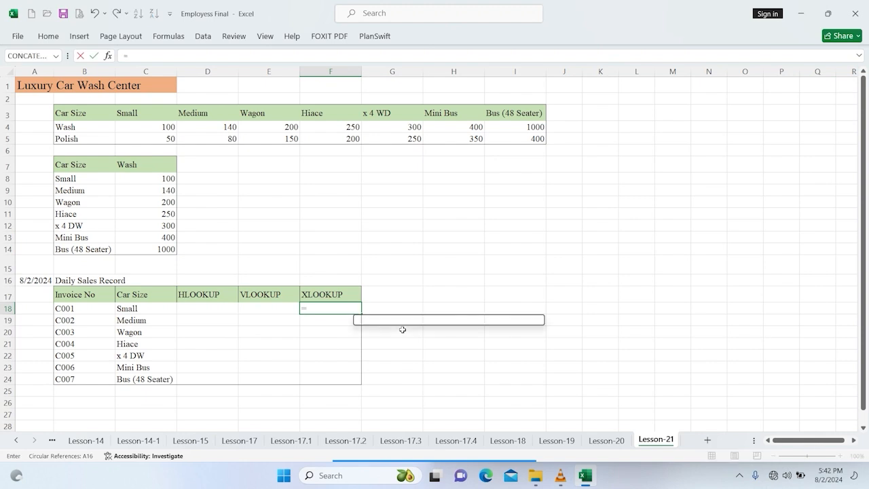
text(oo)
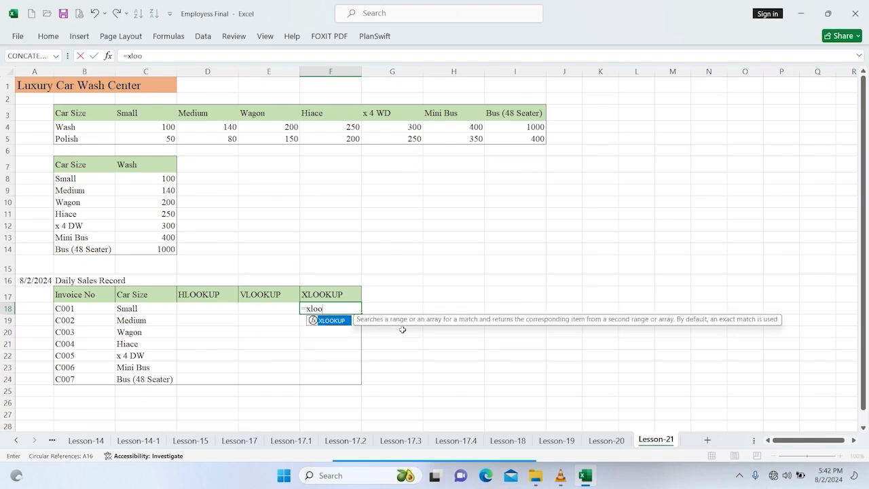
text(kup)
key(Tab)
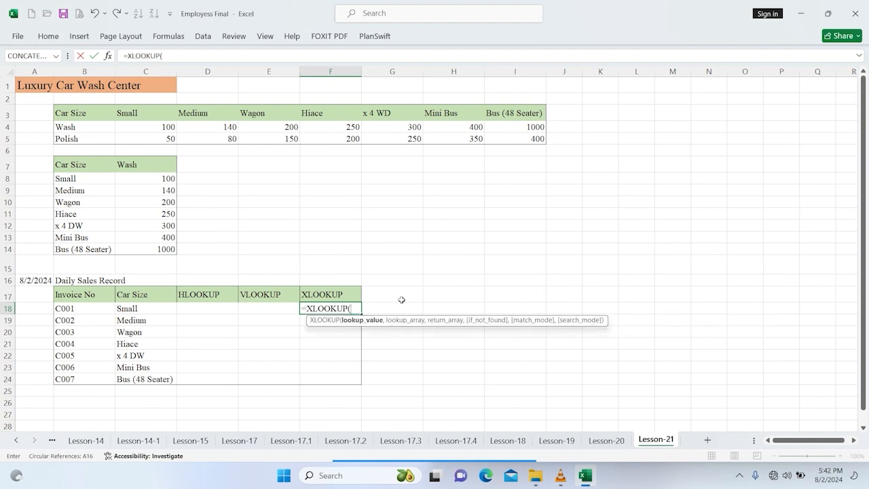
click(144, 307)
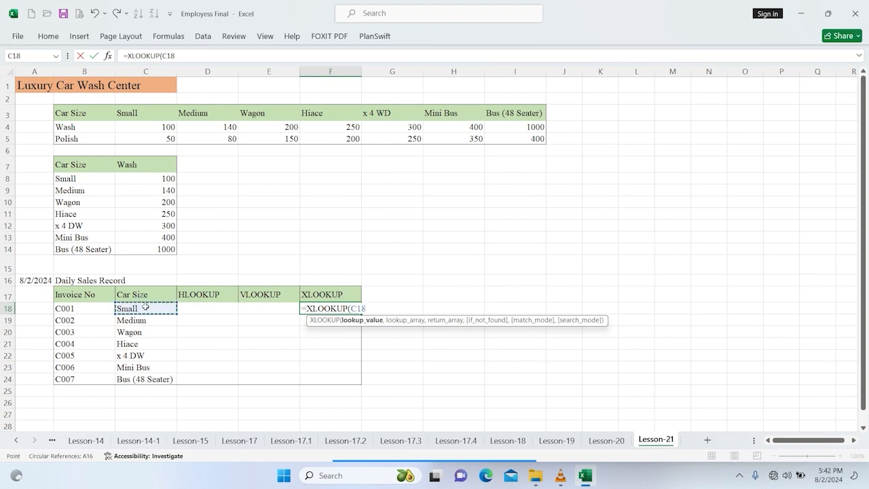
text(,)
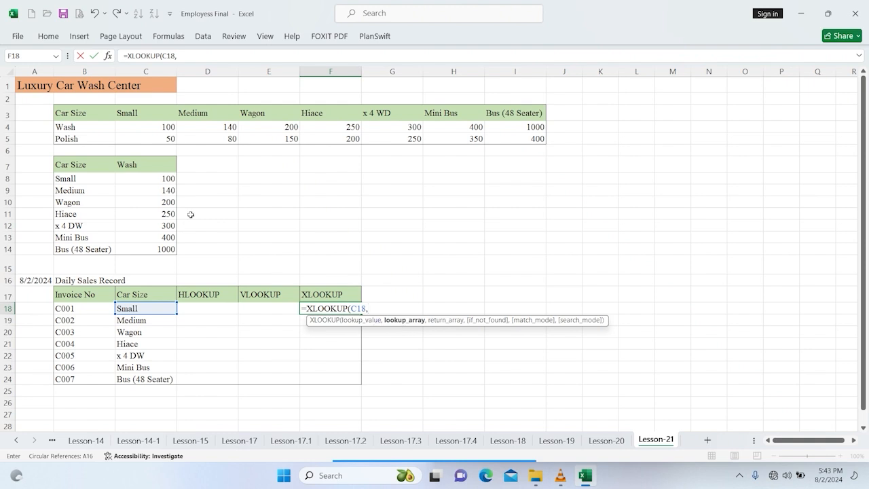
Step: Complete the XLOOKUP formula in F18 with B3:I3 as the lookup array and B3:I4 as the return array
drag(65, 112, 504, 110)
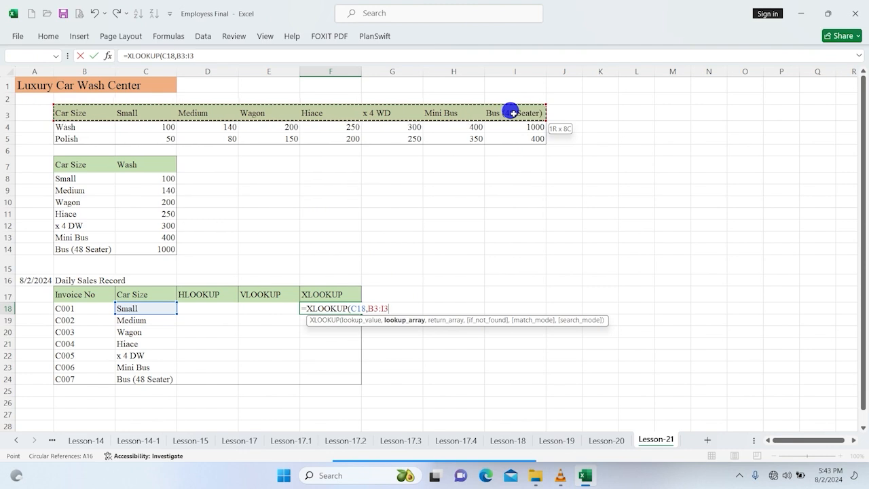
drag(511, 113, 511, 113)
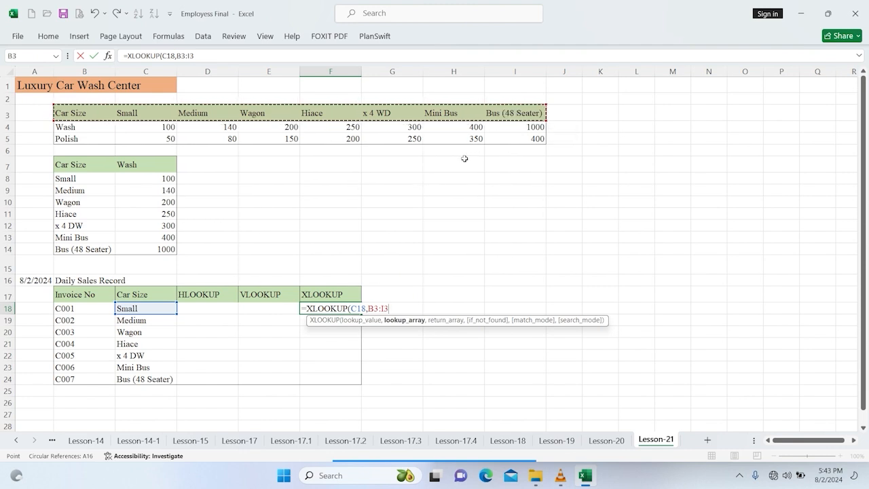
text(,)
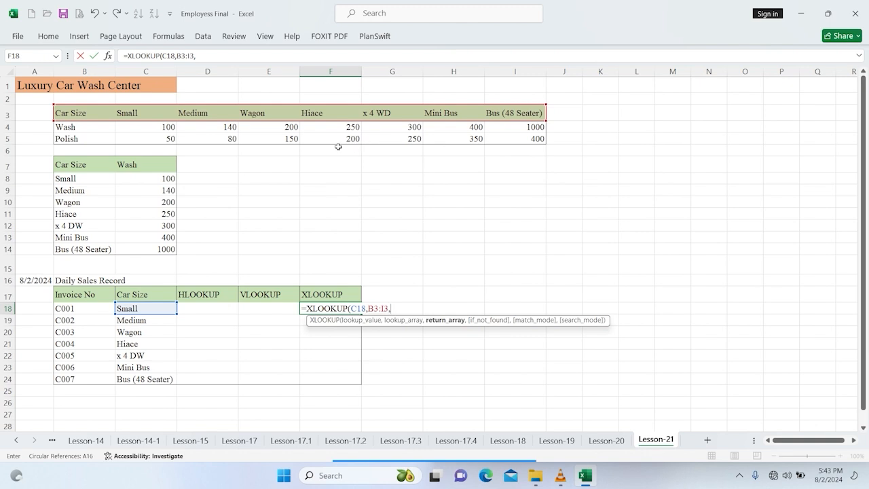
drag(62, 119, 517, 118)
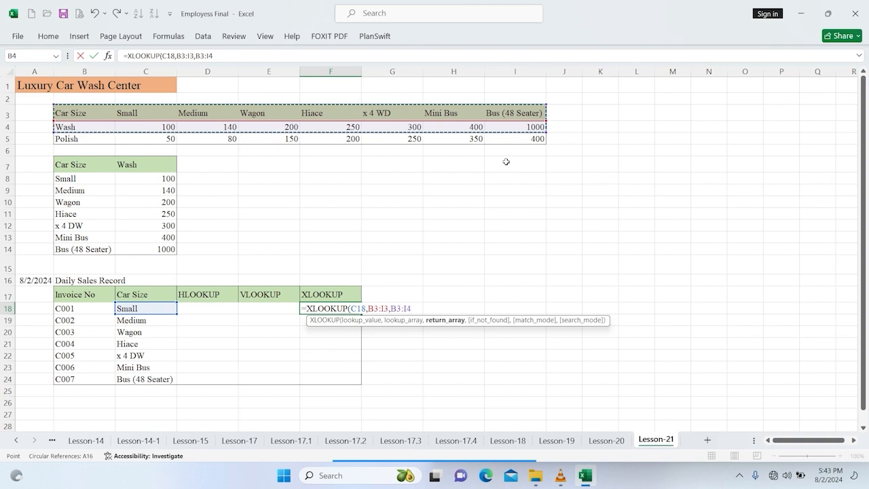
text(,)
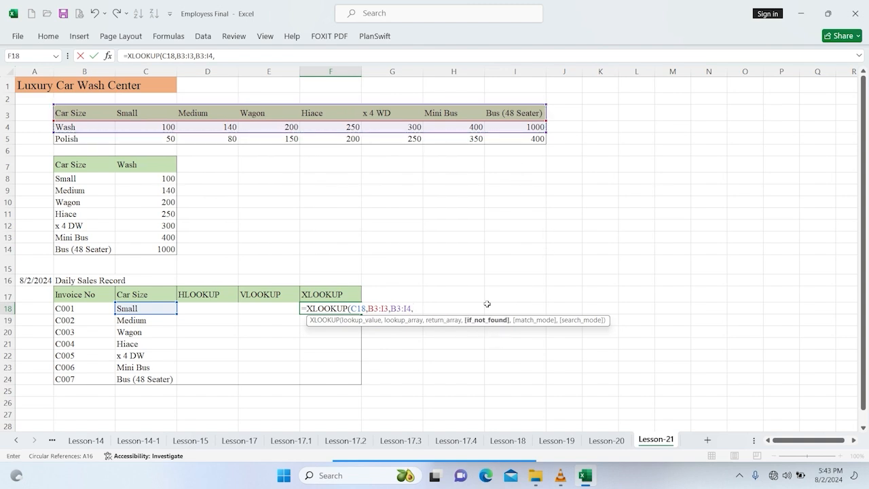
key(BackSpace)
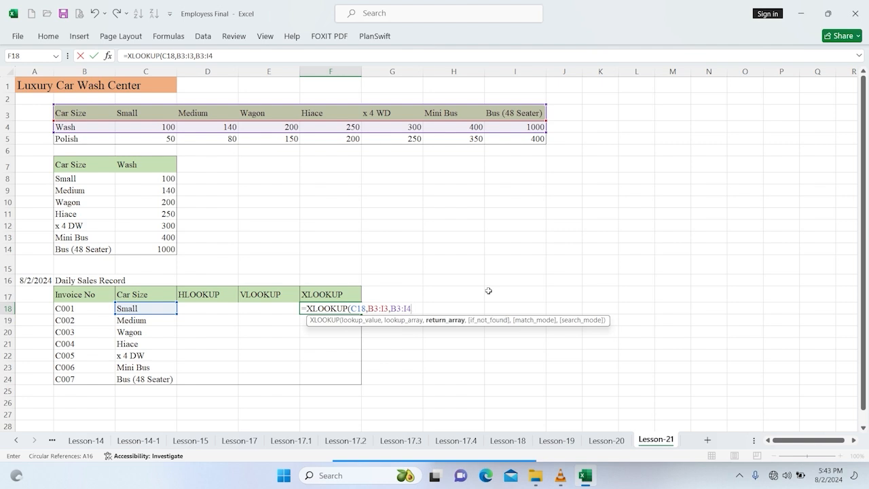
text())
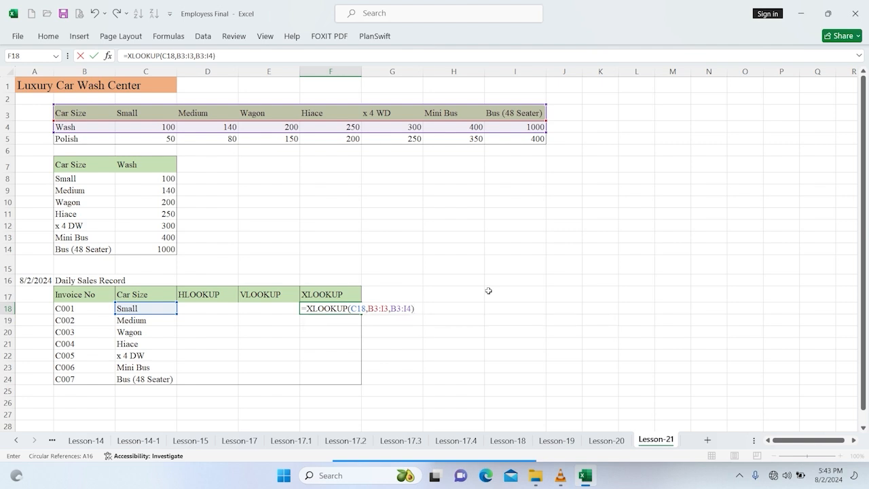
key(Return)
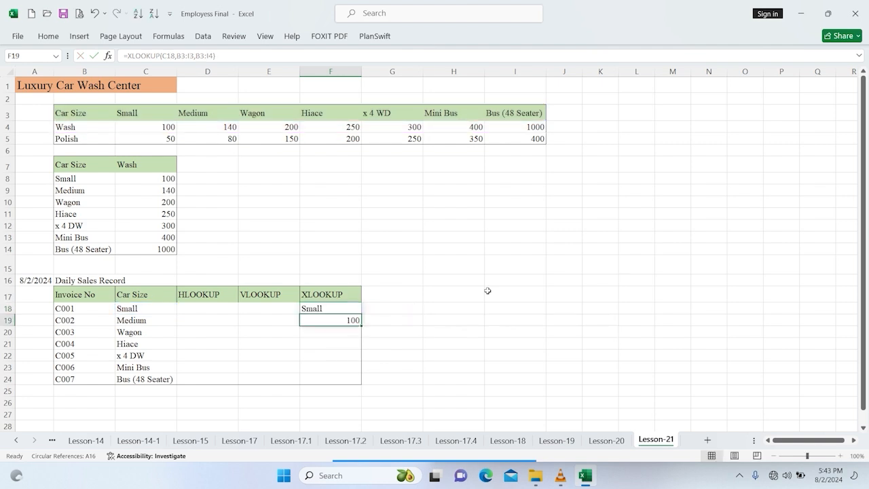
Step: Change the return array of the XLOOKUP formula in F18 to B4:I4
click(314, 306)
double_click(315, 307)
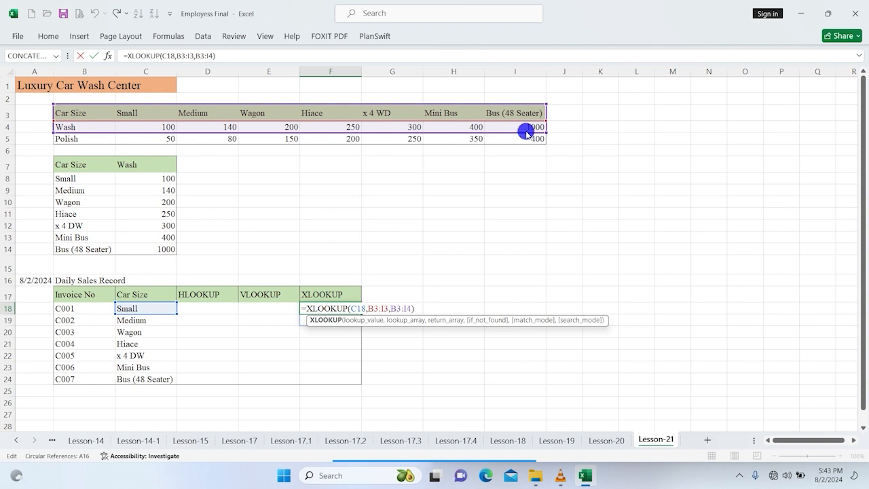
drag(369, 308, 411, 307)
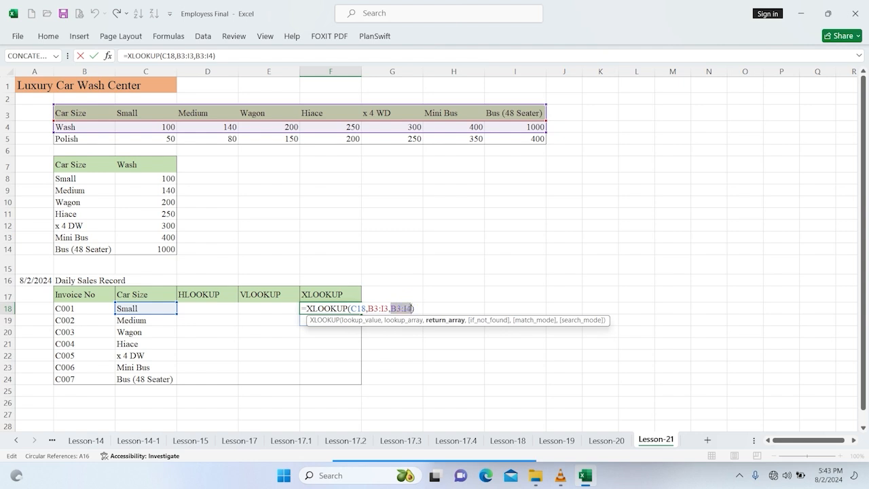
click(391, 307)
key(Return)
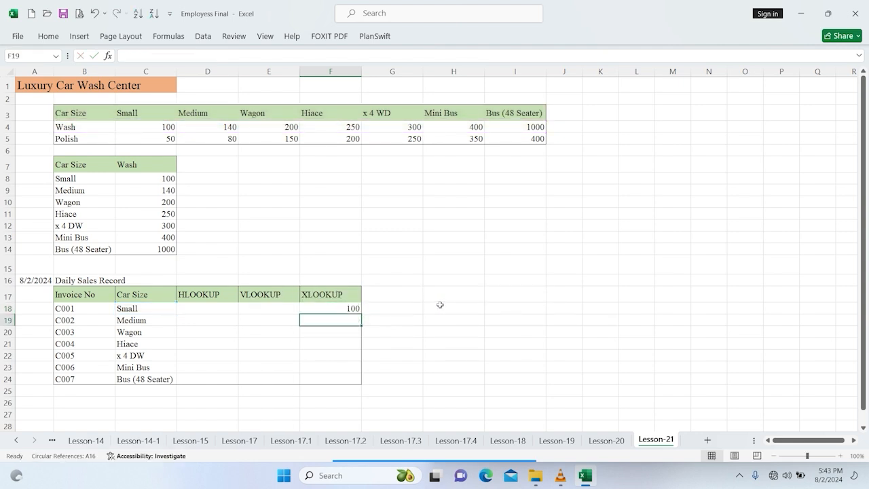
Step: Make both ranges in the F18 XLOOKUP formula absolute, as $B$3:$I$3 and $B$4:$I$4
click(347, 309)
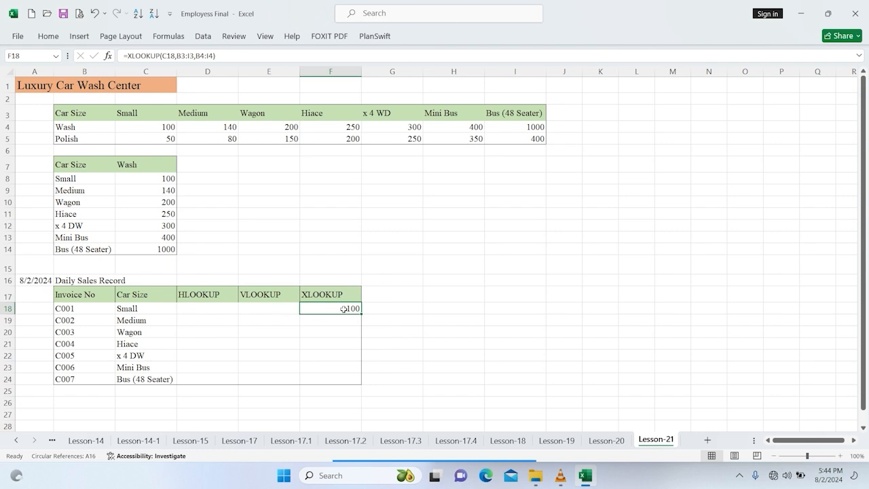
click(338, 308)
double_click(338, 309)
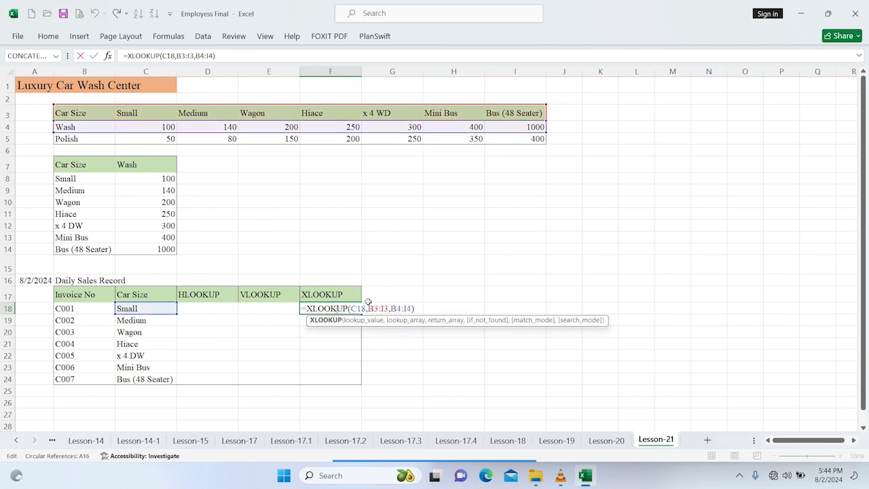
drag(368, 308, 389, 308)
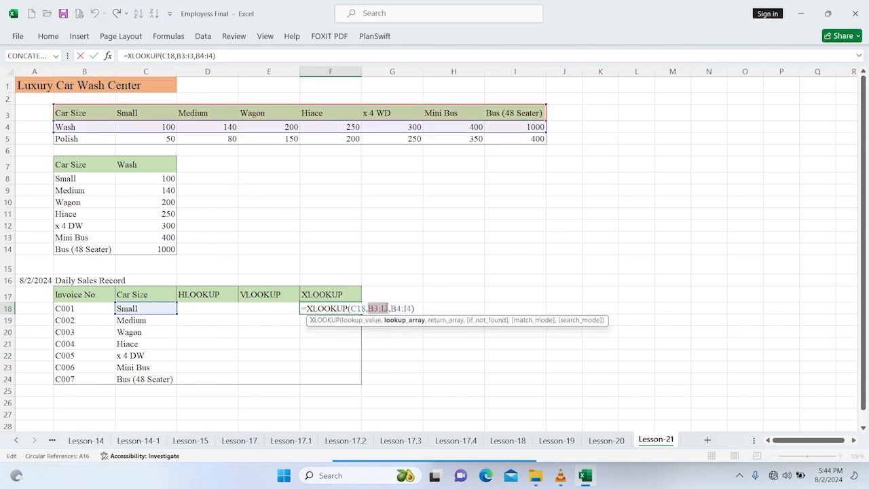
key(F4)
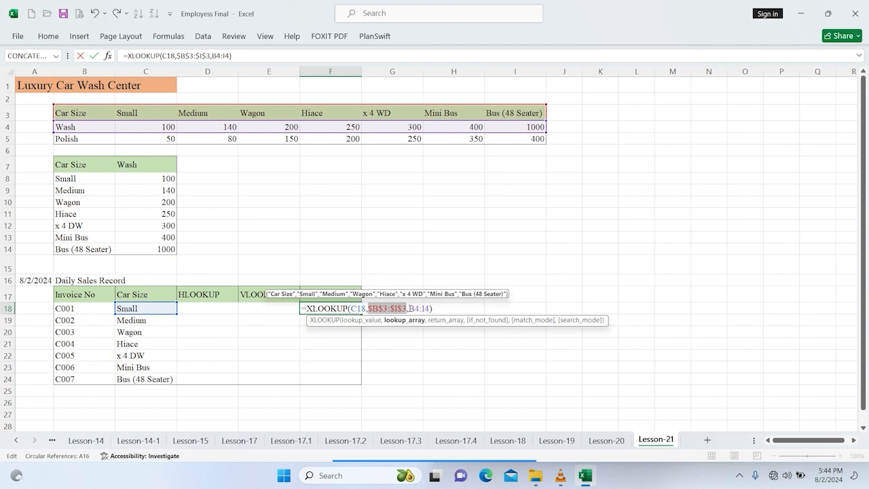
click(415, 305)
drag(414, 305, 431, 309)
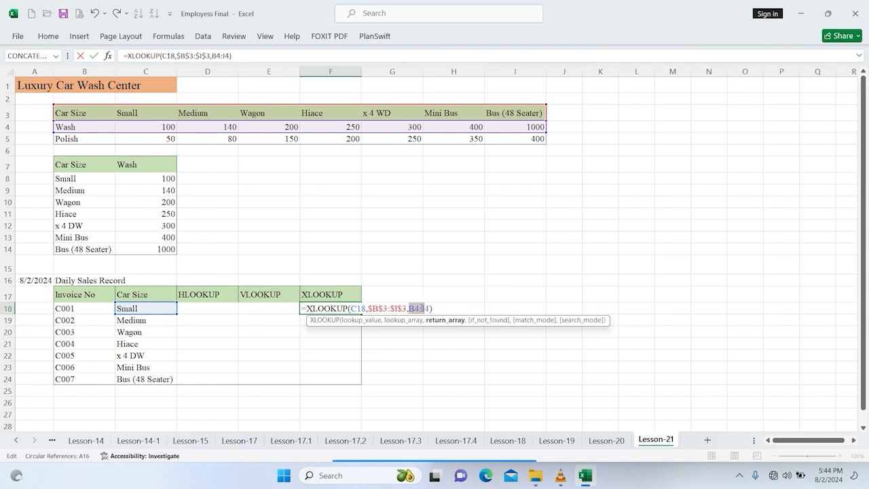
key(F4)
key(Return)
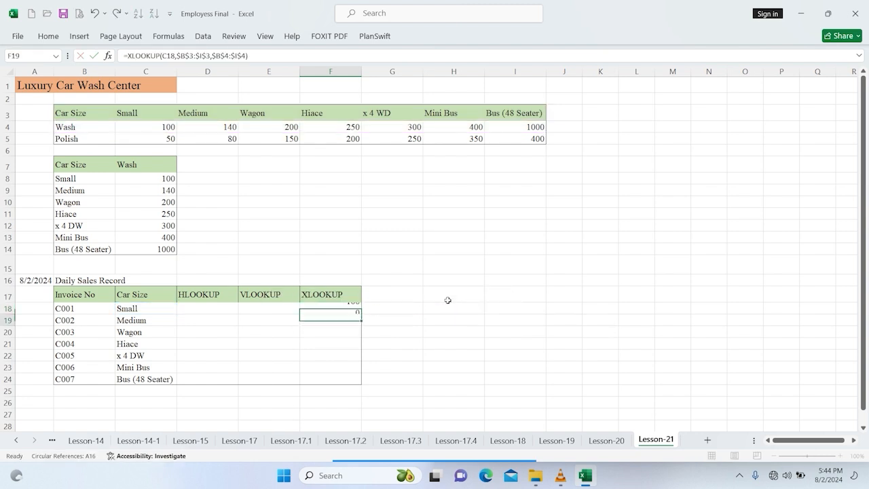
Step: Fill the XLOOKUP formula from F18 down to F24 and check the references of the formula in F22
click(358, 309)
drag(360, 314, 361, 380)
click(343, 352)
double_click(349, 356)
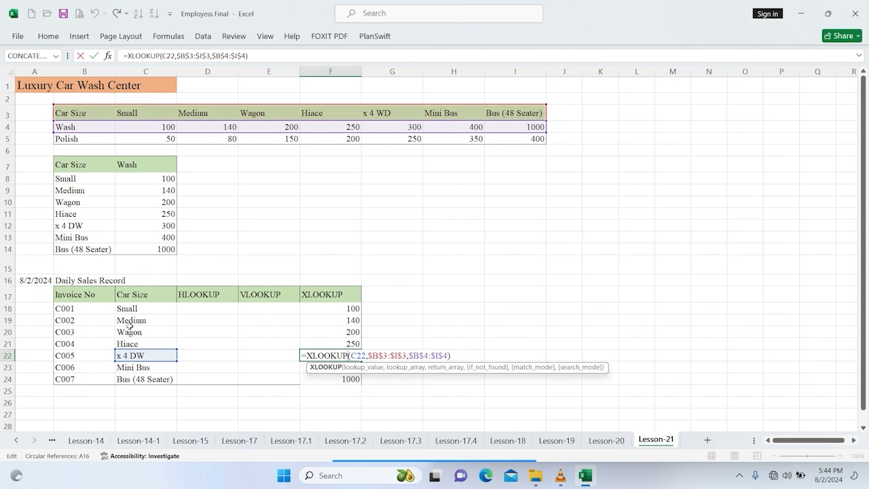
key(Escape)
Step: Correct the car size of invoice C005 in C22 to "x 4 WD", matching the spelling in header cell G3
click(385, 118)
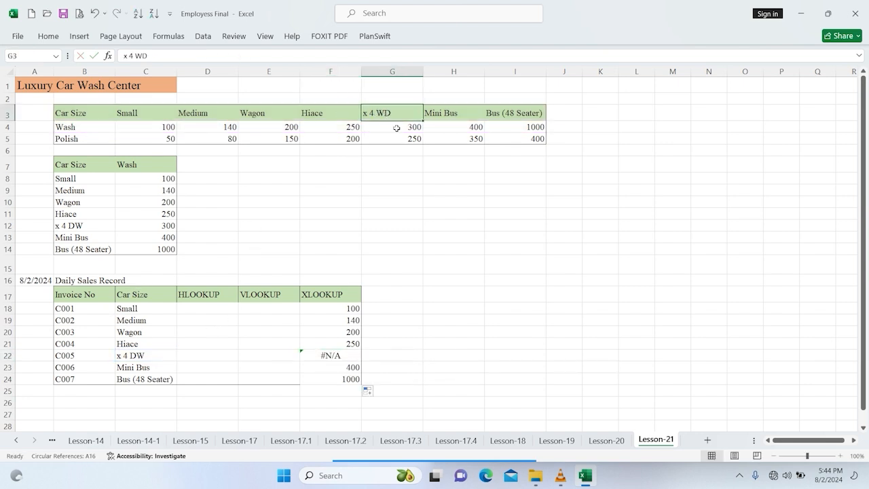
click(136, 355)
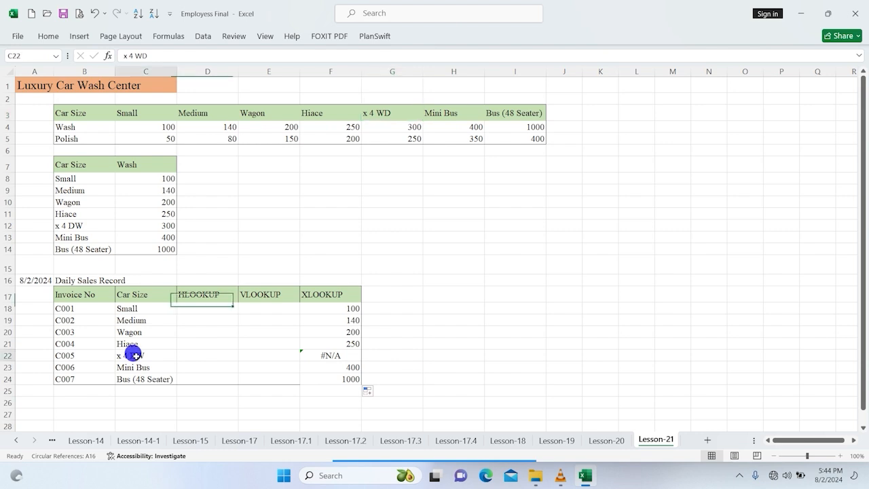
double_click(136, 355)
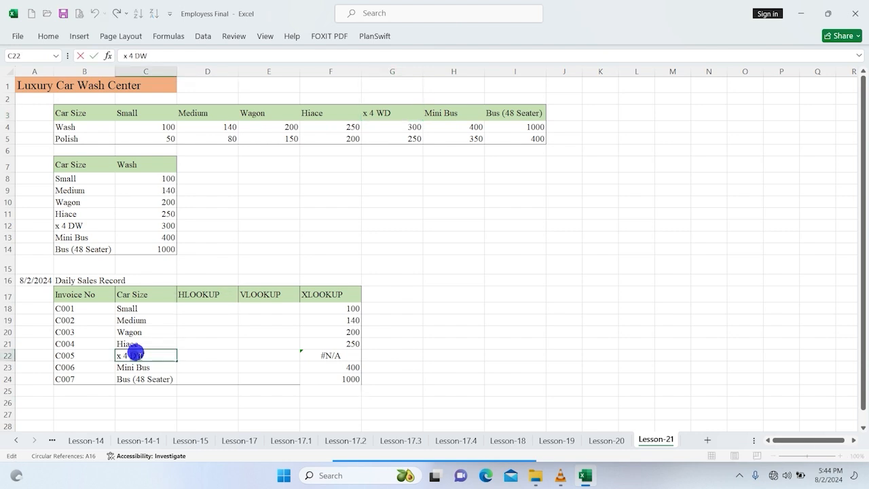
double_click(137, 355)
text(WD)
key(Return)
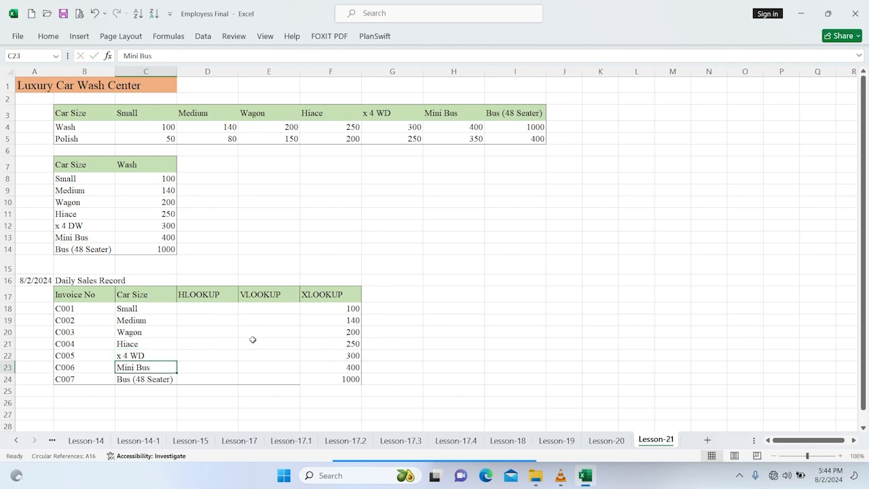
click(429, 339)
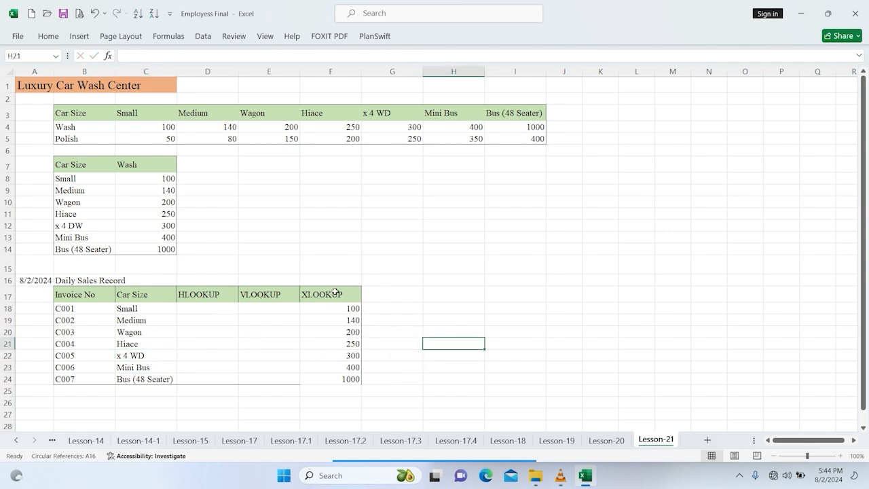
click(426, 280)
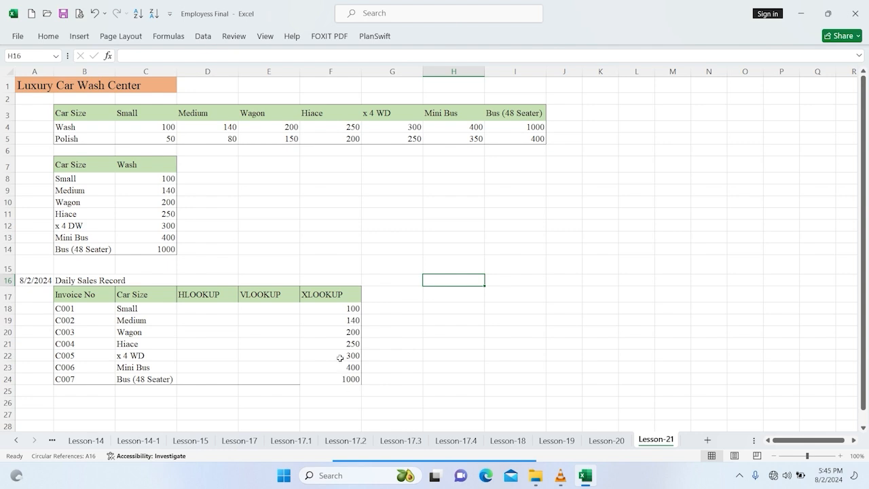
Step: Enter =HLOOKUP(C18,B3:I4,2) in D18 to look up the wash price for invoice C001
click(220, 316)
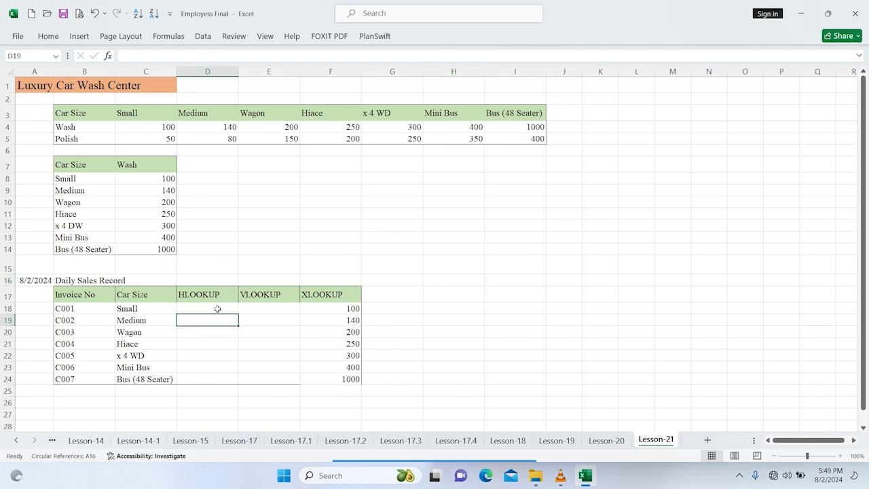
click(217, 309)
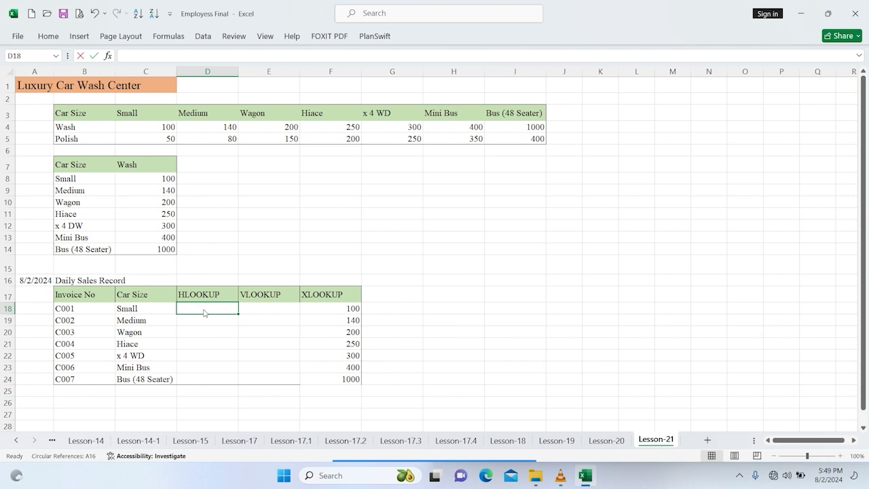
text(=hl)
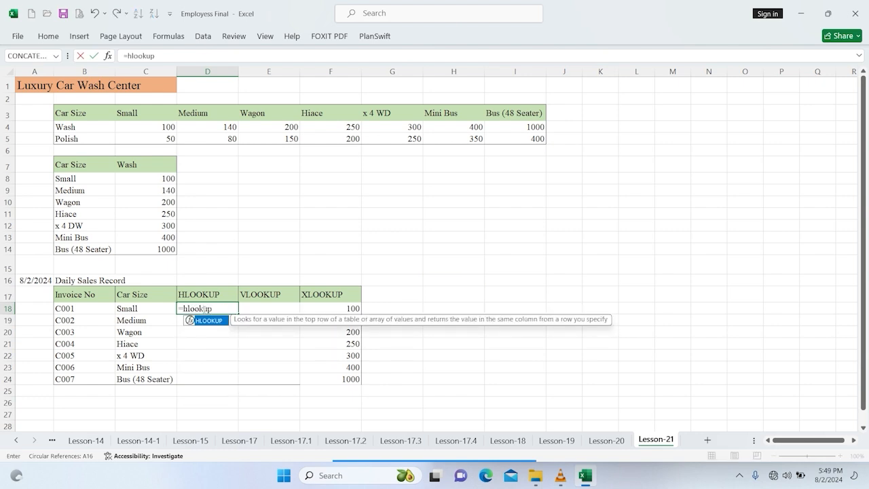
text(ookup)
key(Tab)
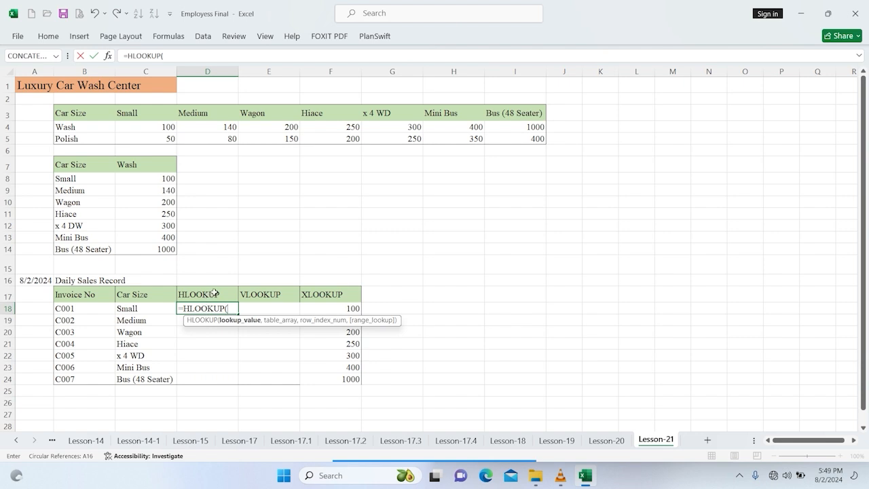
click(146, 308)
text(,)
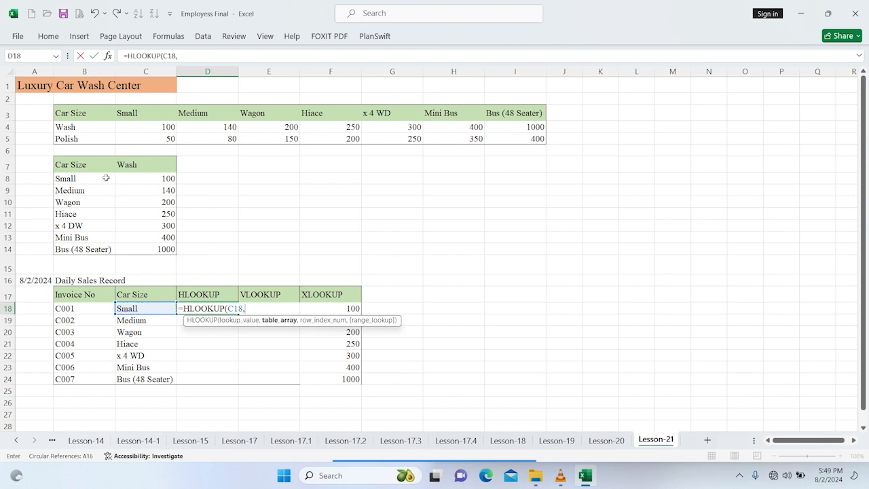
drag(65, 114, 519, 127)
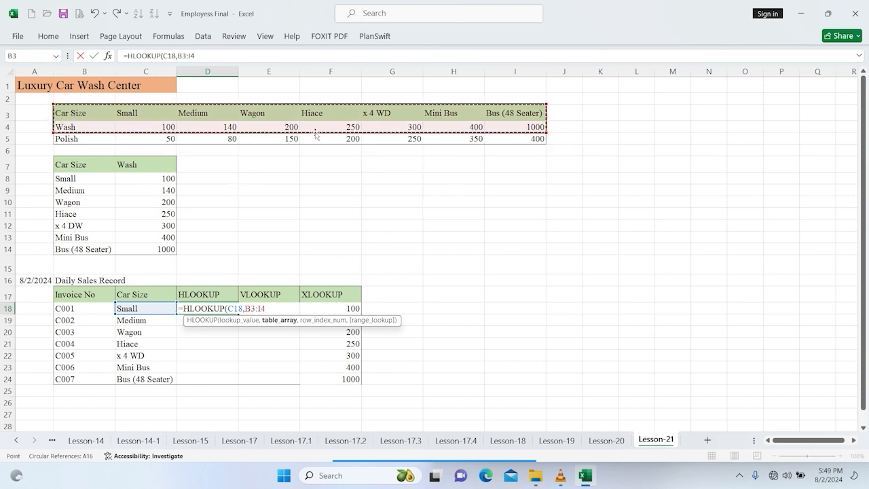
text(,2)
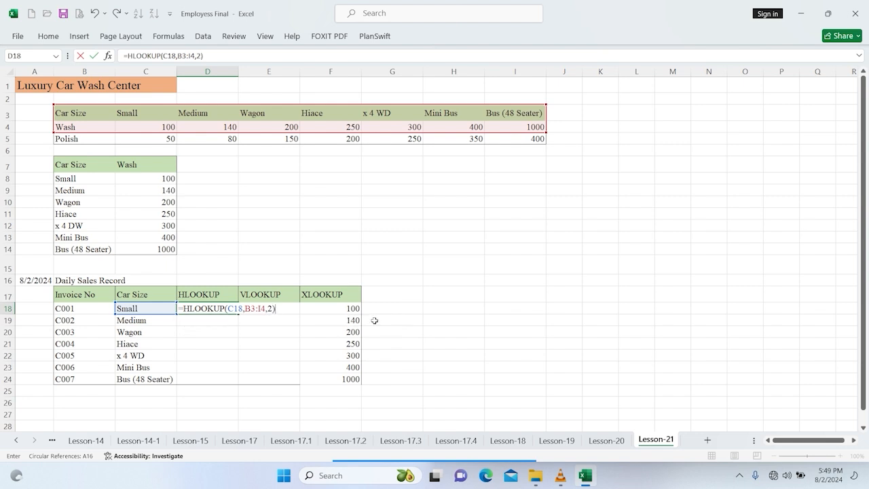
key(Return)
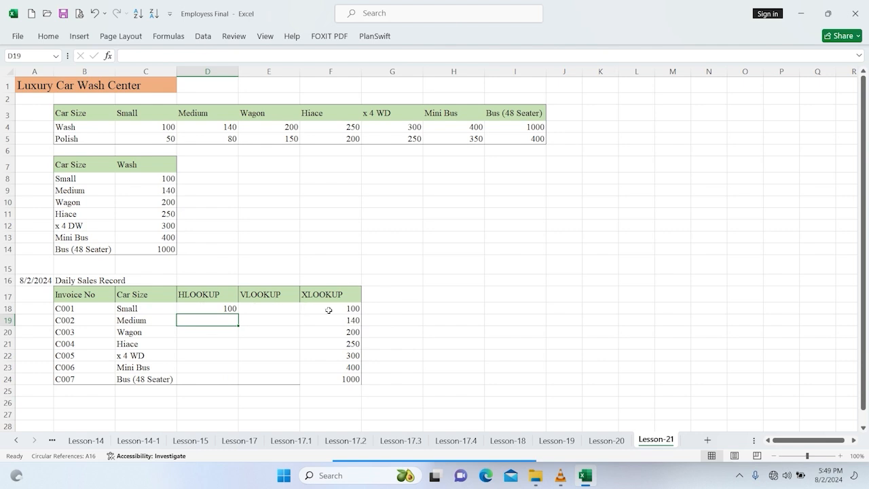
Step: Make the table array of the HLOOKUP formula in D18 absolute, as $B$3:$I$4
double_click(221, 309)
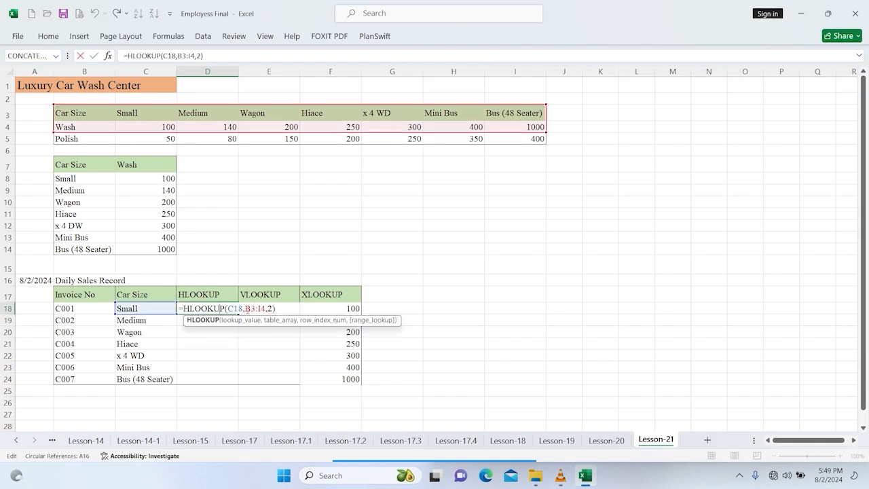
drag(237, 309, 264, 308)
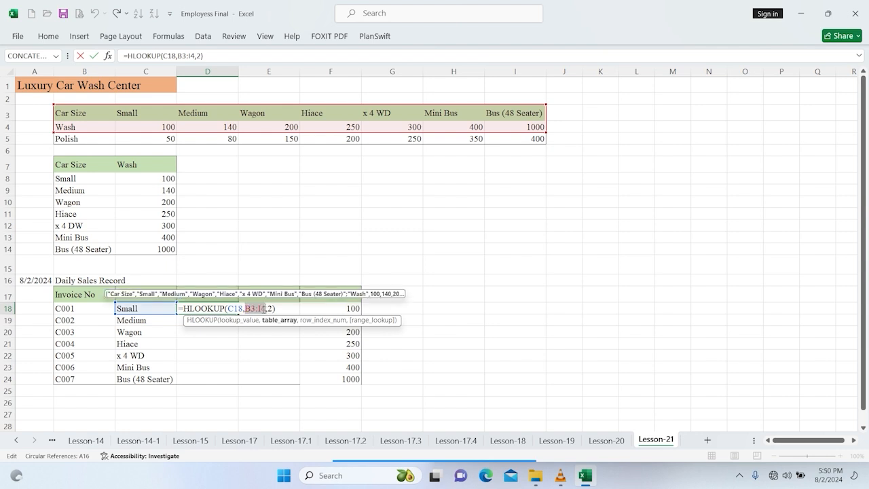
key(F4)
key(Return)
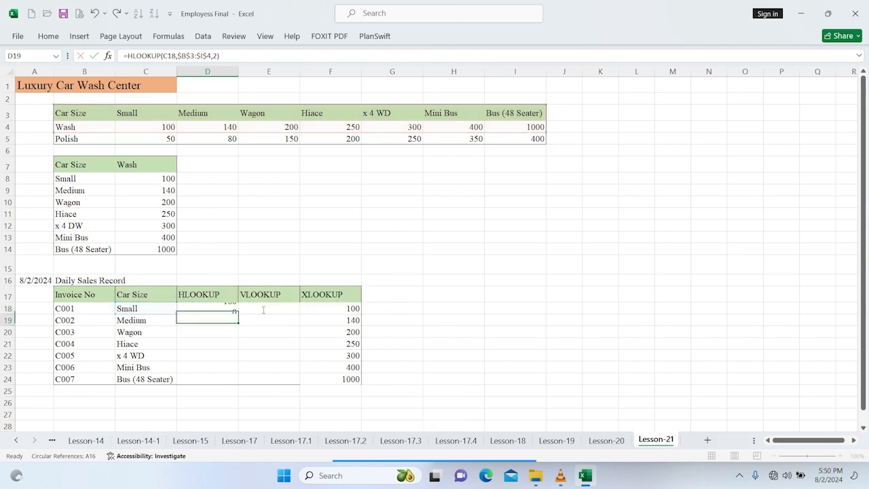
Step: Fill the HLOOKUP formula from D18 down to D24 and check the formula in D19
click(228, 307)
drag(238, 314, 235, 384)
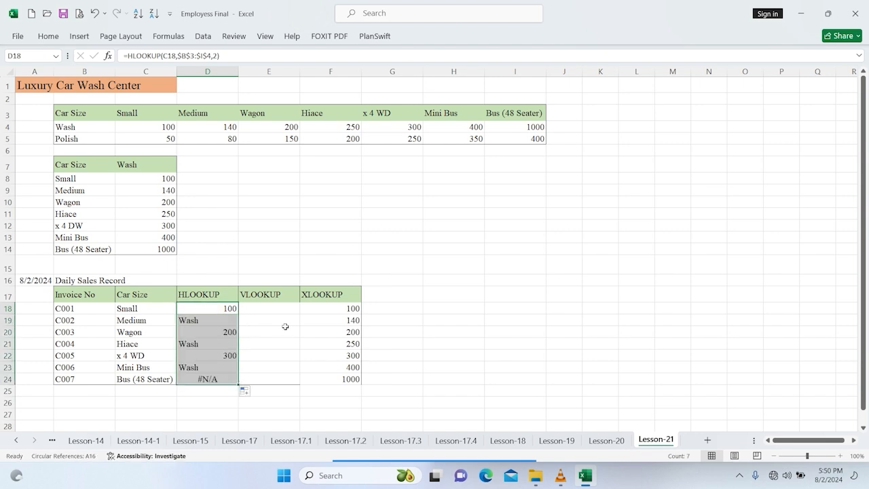
click(285, 328)
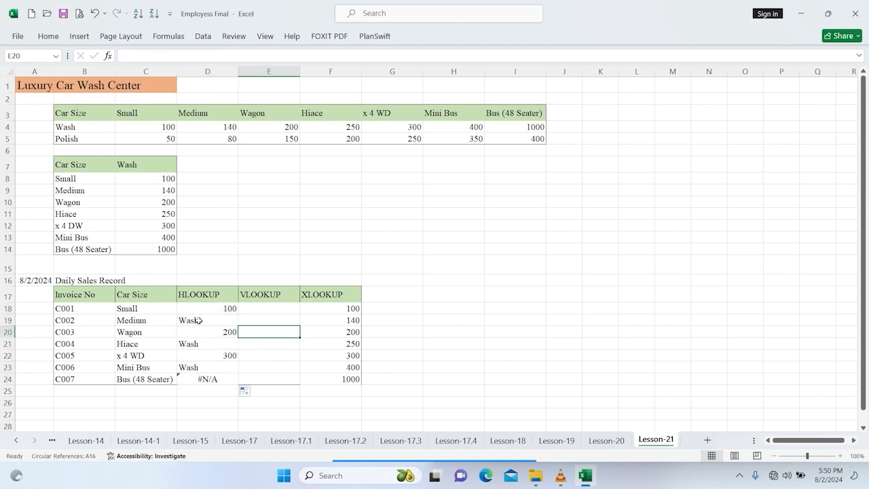
click(195, 322)
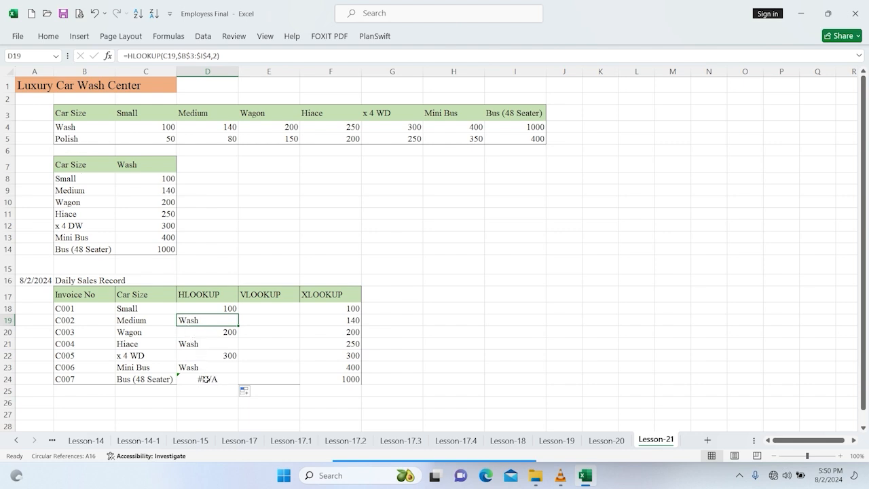
key(Up)
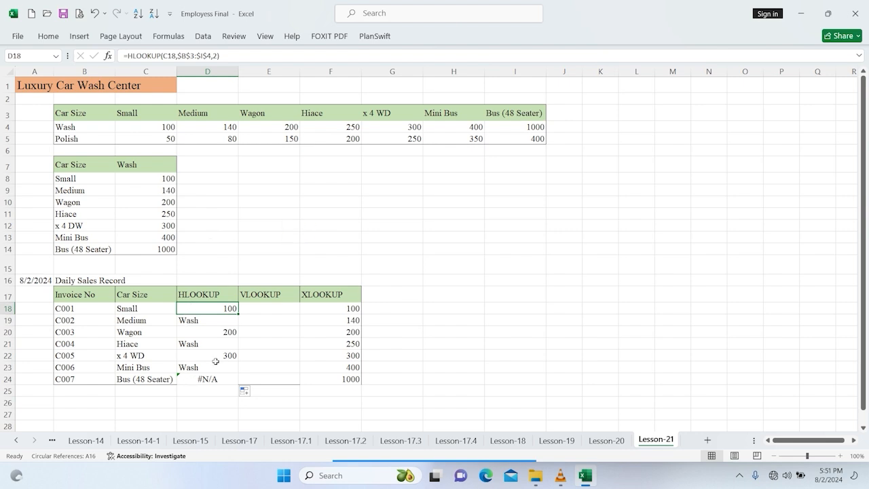
Step: Add FALSE as the exact-match argument of the D18 HLOOKUP formula and refill it down to D24
double_click(214, 307)
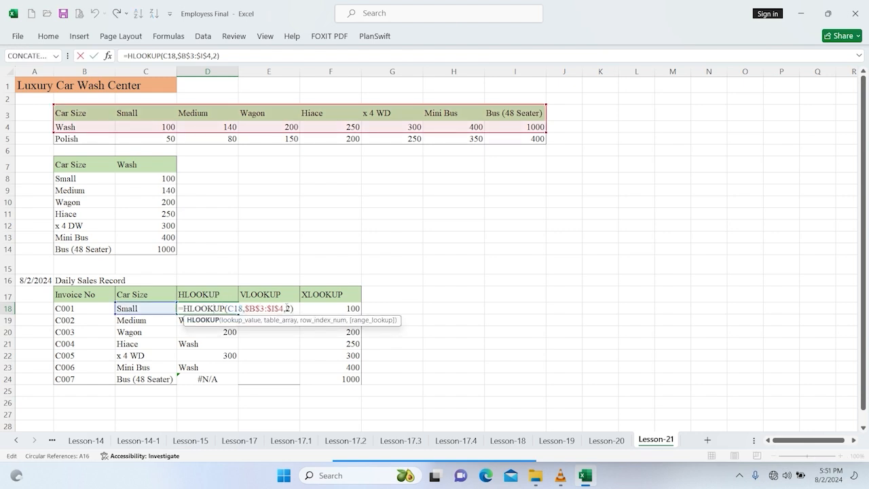
click(291, 308)
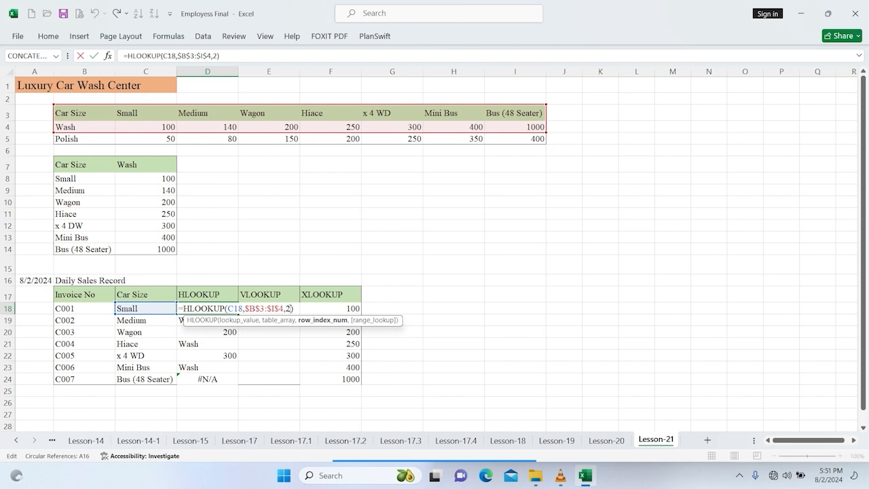
text(,)
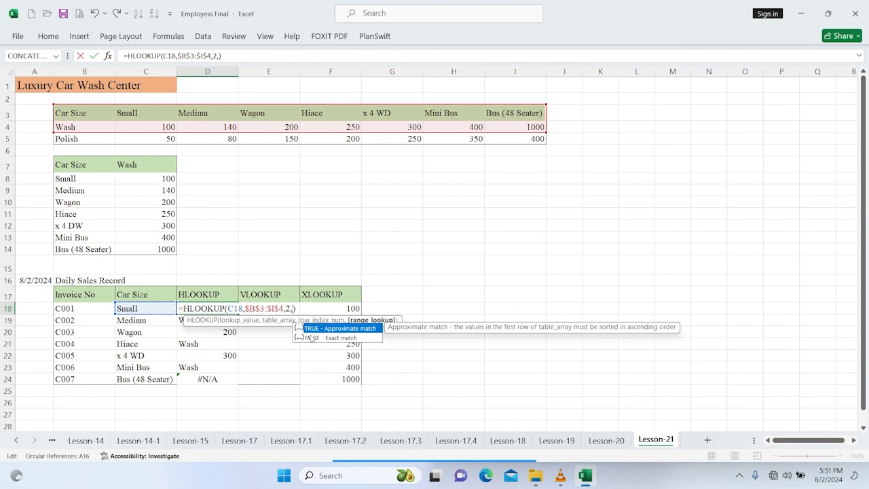
text(false)
click(230, 309)
double_click(238, 314)
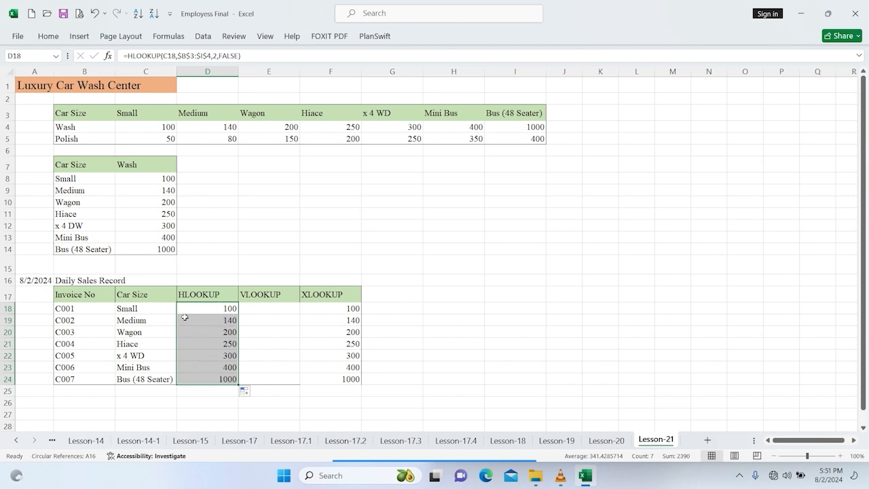
click(453, 280)
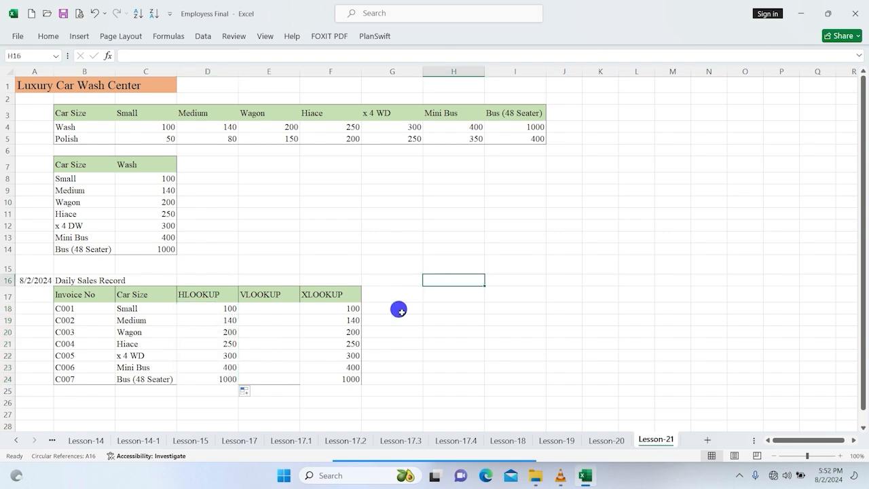
Step: Insert an empty row between the Car Size header and the Wash row of the horizontal price table
click(219, 307)
key(ctrl+c)
click(3, 125)
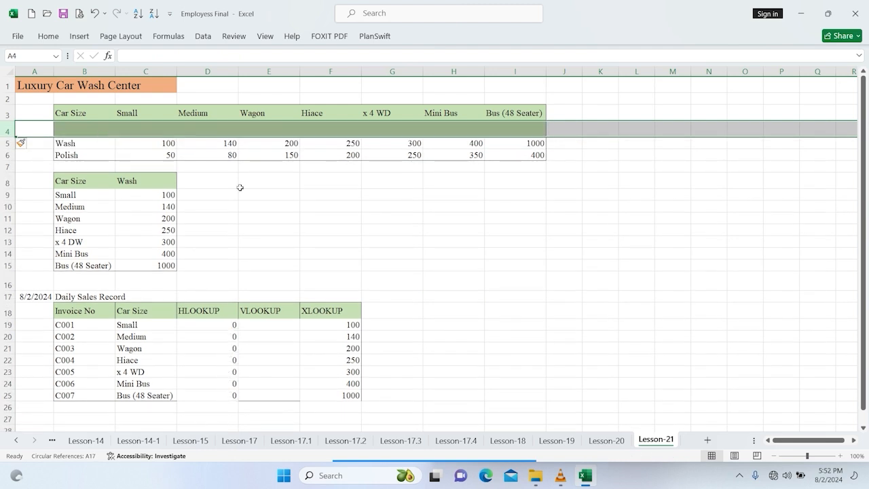
click(281, 194)
Step: Compare the range references in the HLOOKUP formula in D19 and the XLOOKUP formula in F19
click(229, 324)
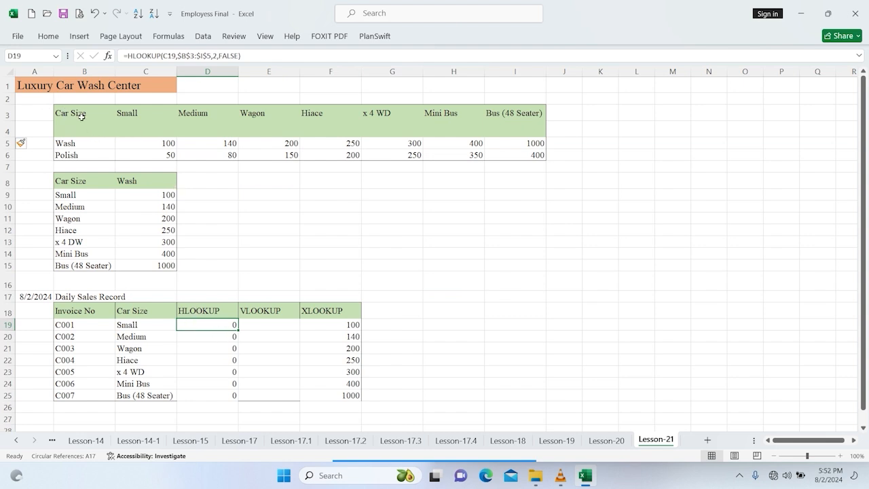
click(345, 326)
double_click(345, 326)
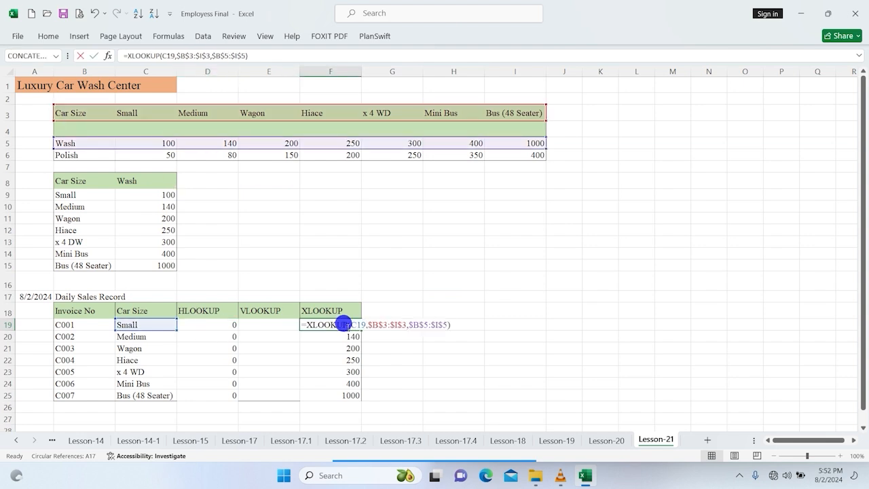
key(Escape)
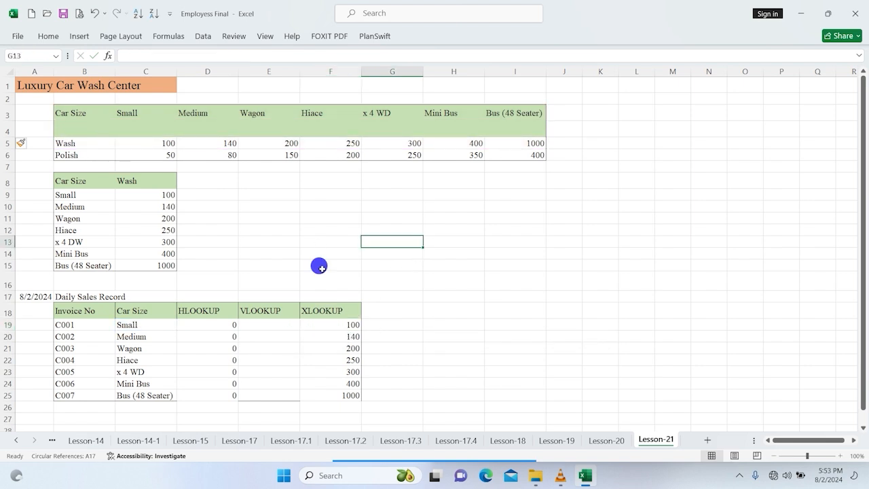
Step: Undo the row insertion in the horizontal price table
click(210, 222)
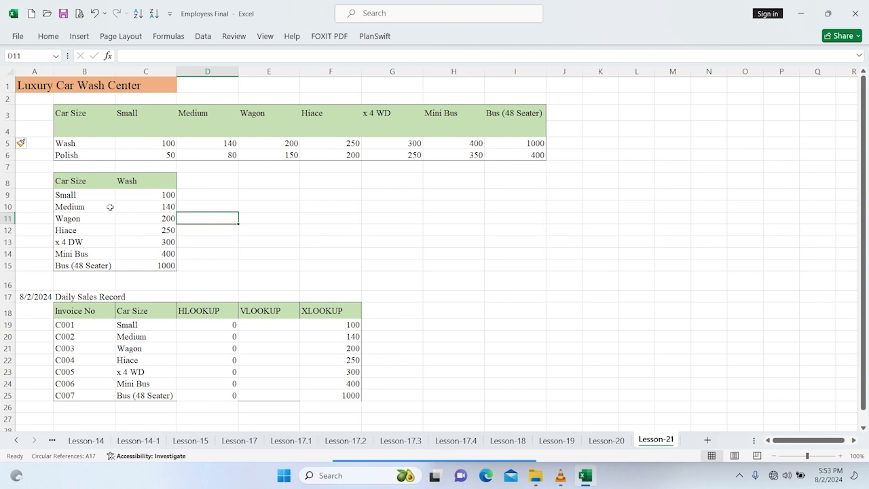
key(ctrl+z)
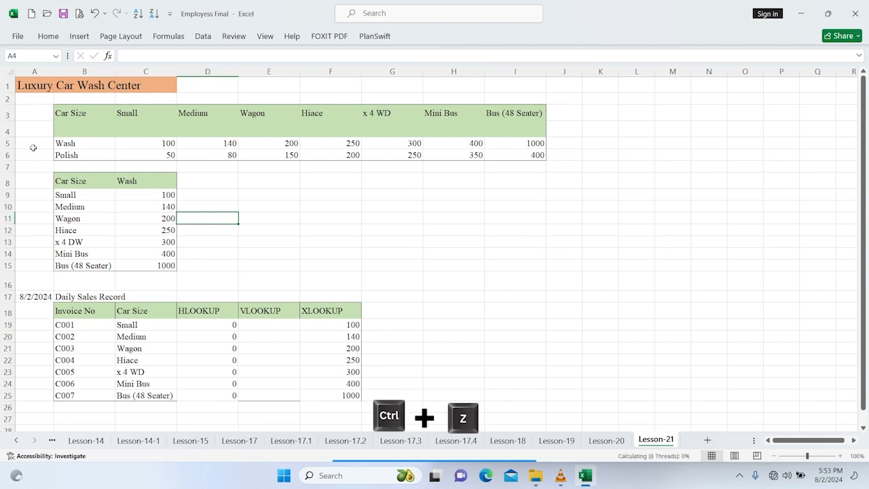
click(336, 198)
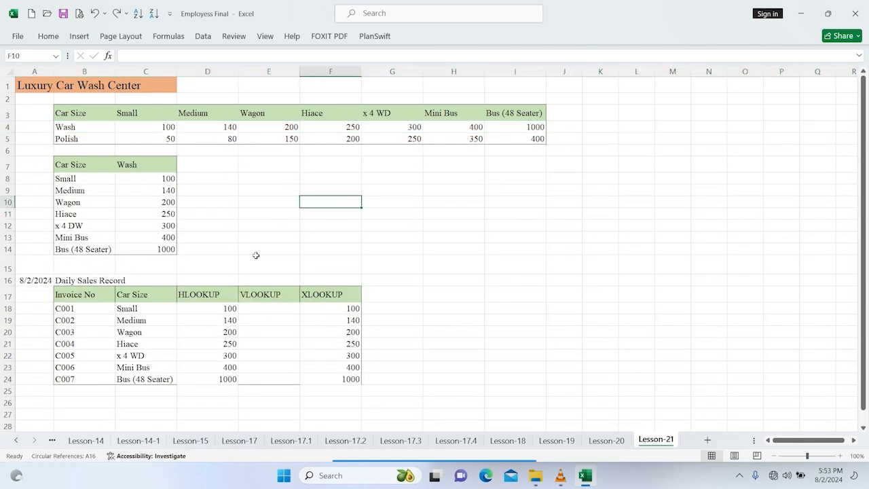
Step: Replace the row index in the D18 HLOOKUP formula with ROWS($J$3:$J$4), keeping FALSE as the match argument
click(222, 309)
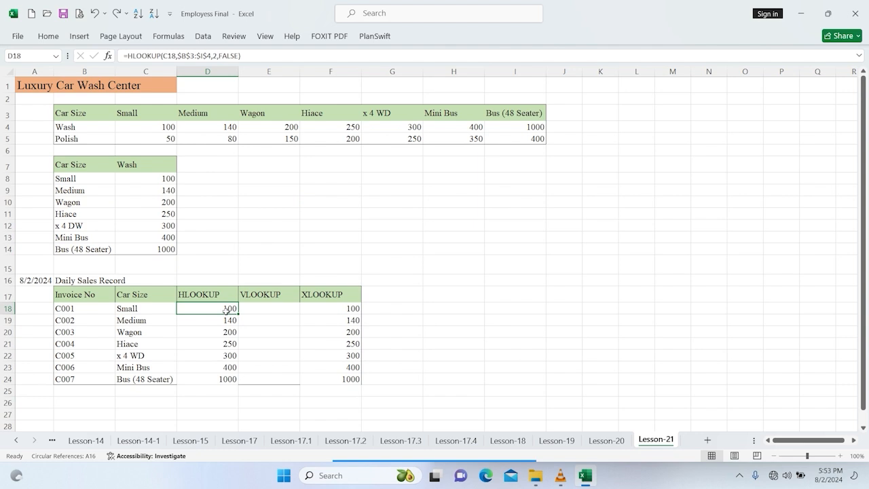
double_click(225, 307)
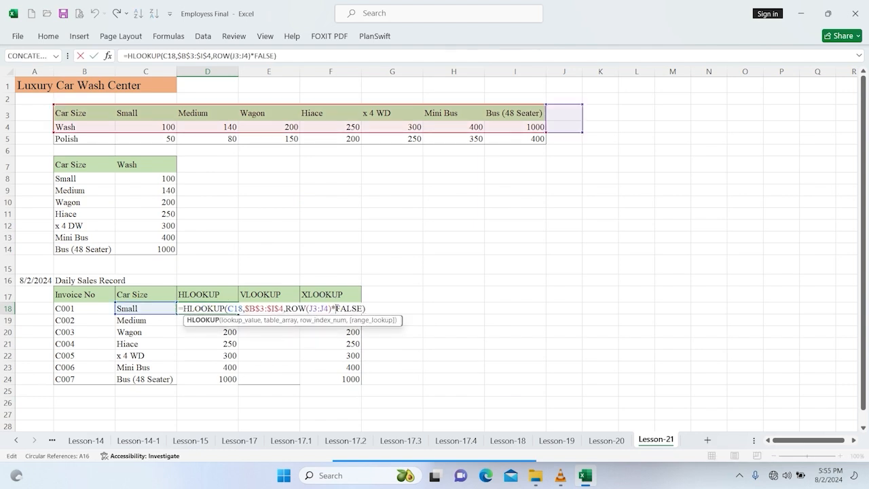
key(BackSpace)
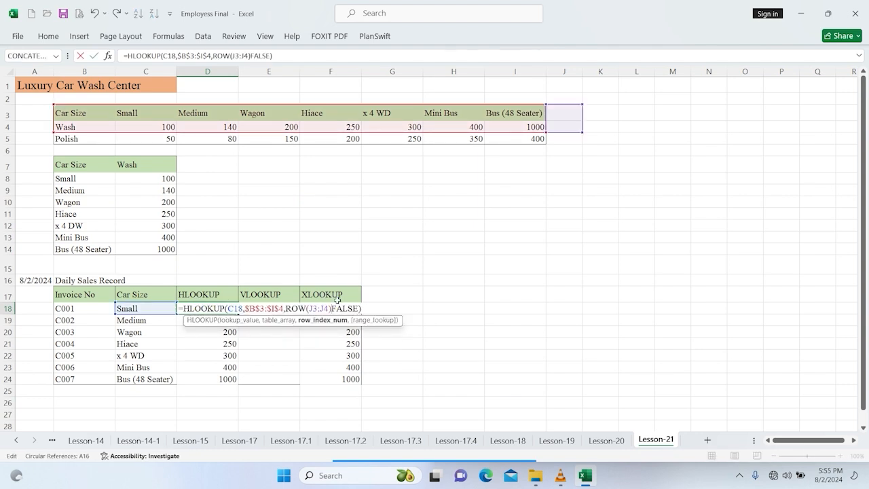
text(,)
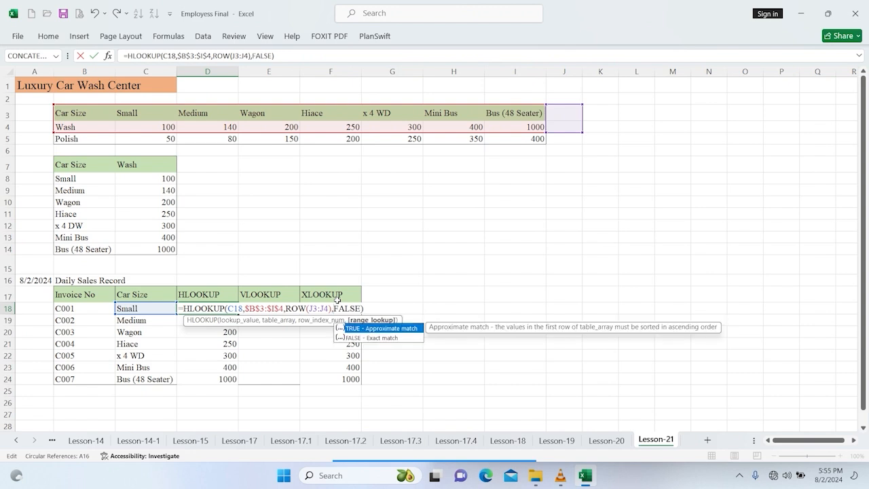
click(320, 306)
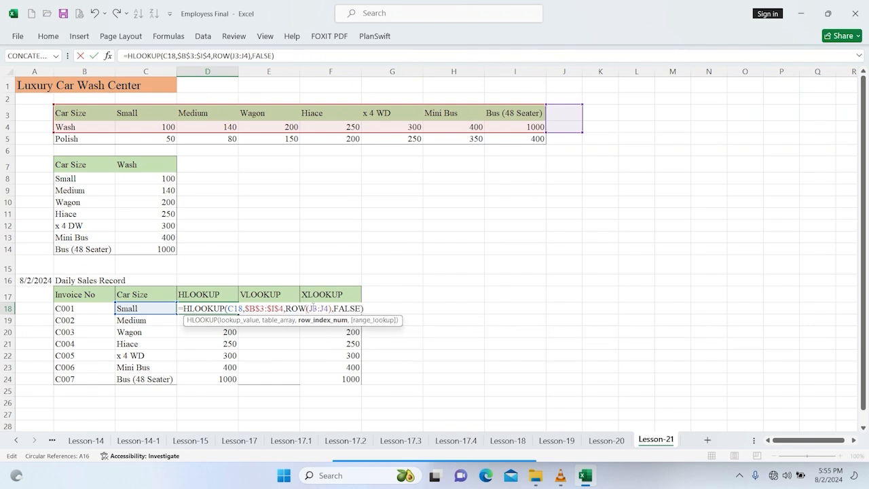
text(s)
drag(313, 309, 330, 307)
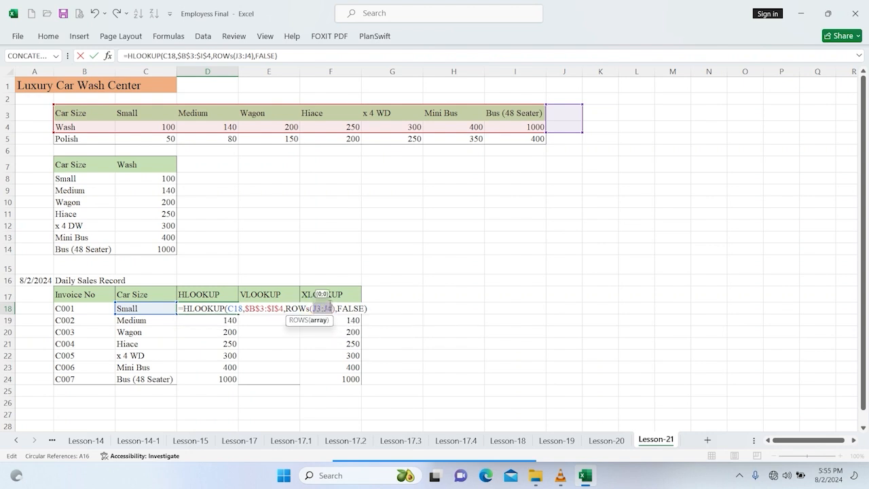
key(F4)
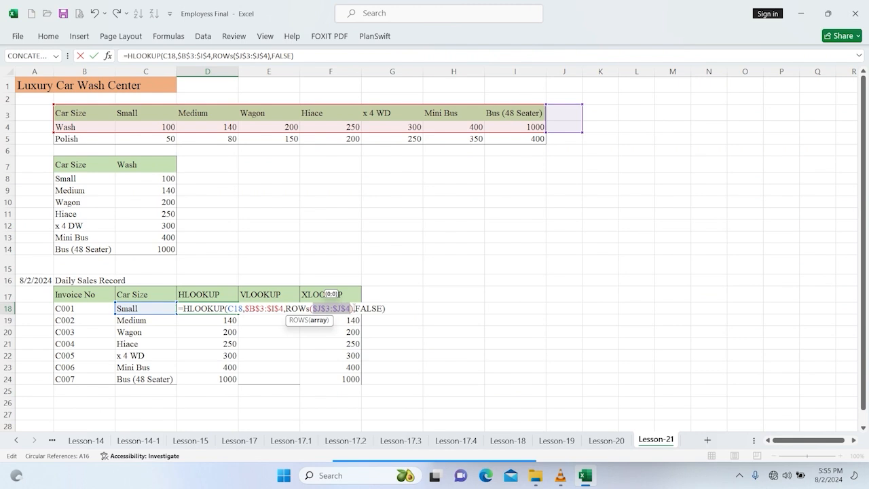
key(Return)
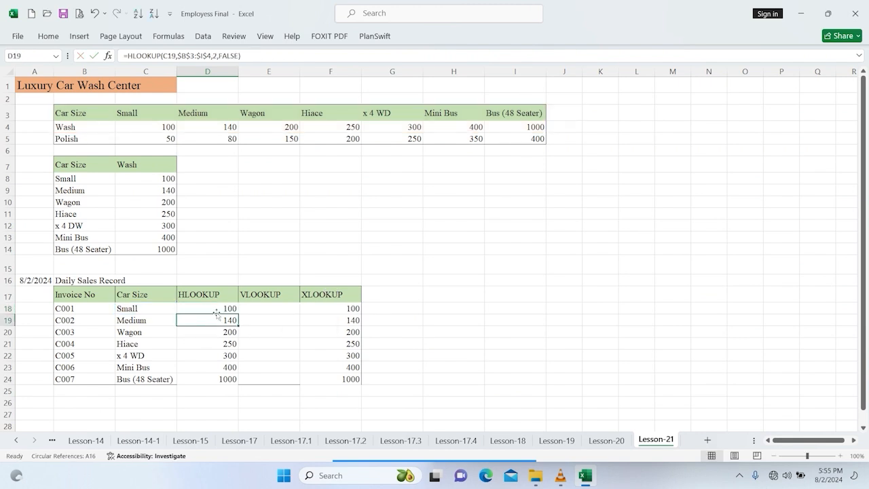
Step: Fill the D18 HLOOKUP formula down to D24
click(233, 307)
double_click(234, 308)
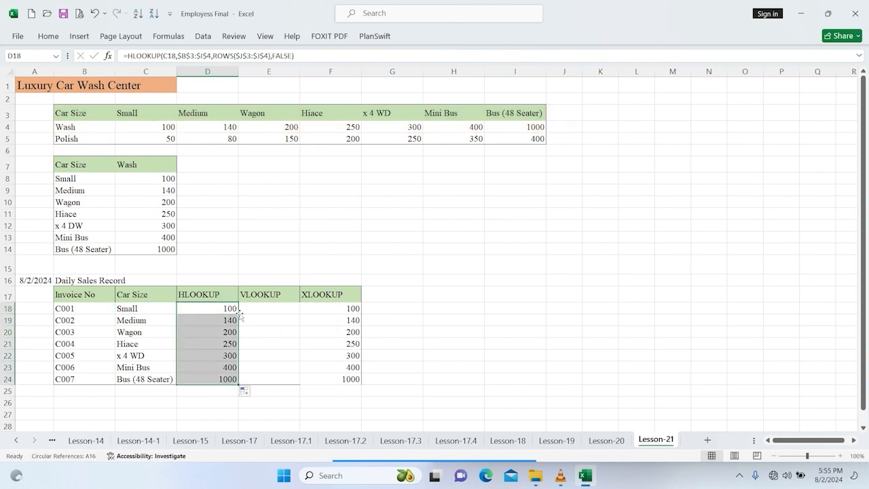
click(521, 333)
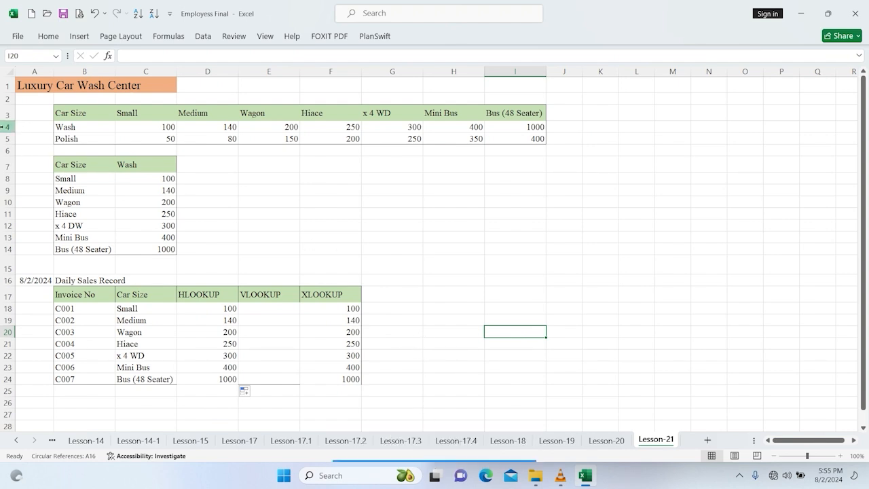
Step: Test the HLOOKUP formulas by inserting an empty row above the Wash row of the horizontal price table, and undo the insertion
click(4, 126)
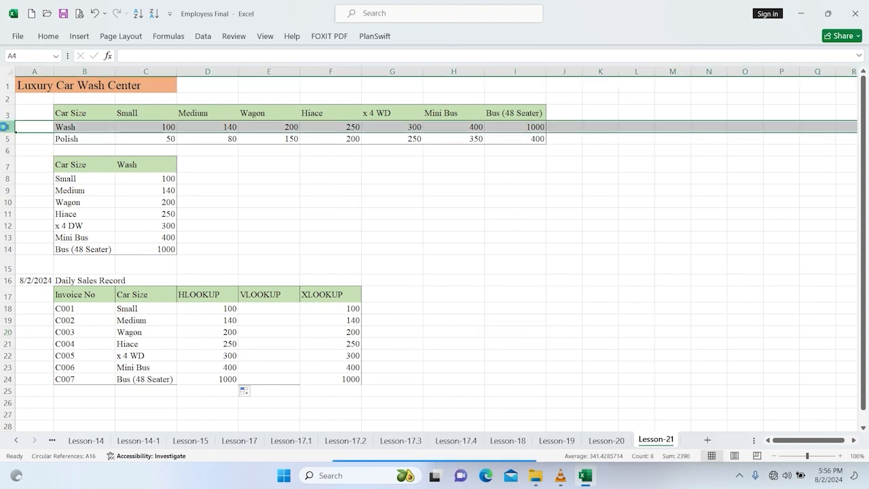
key(ctrl+plus)
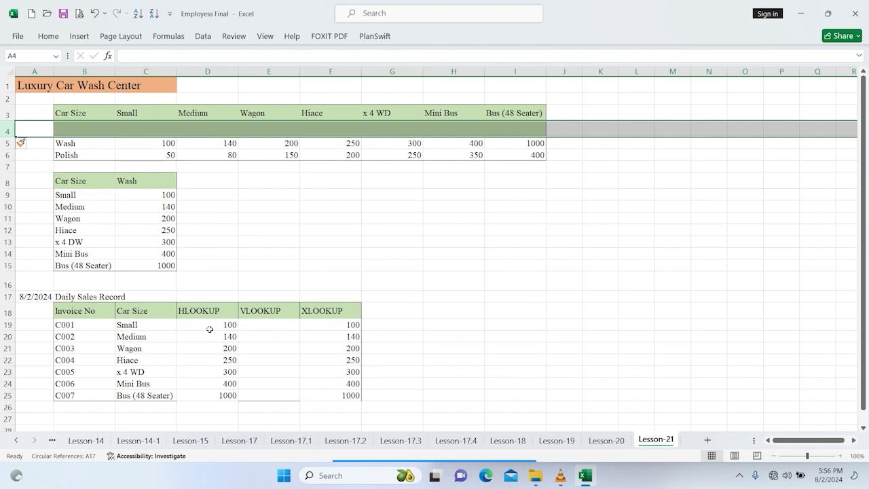
key(ctrl+z)
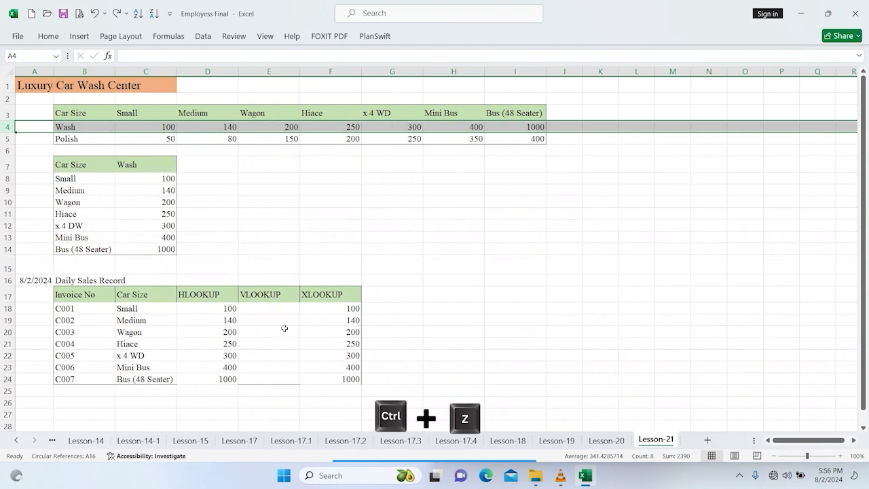
Step: Start a VLOOKUP formula in E18 with C18 as the lookup value
click(281, 307)
click(281, 332)
click(273, 306)
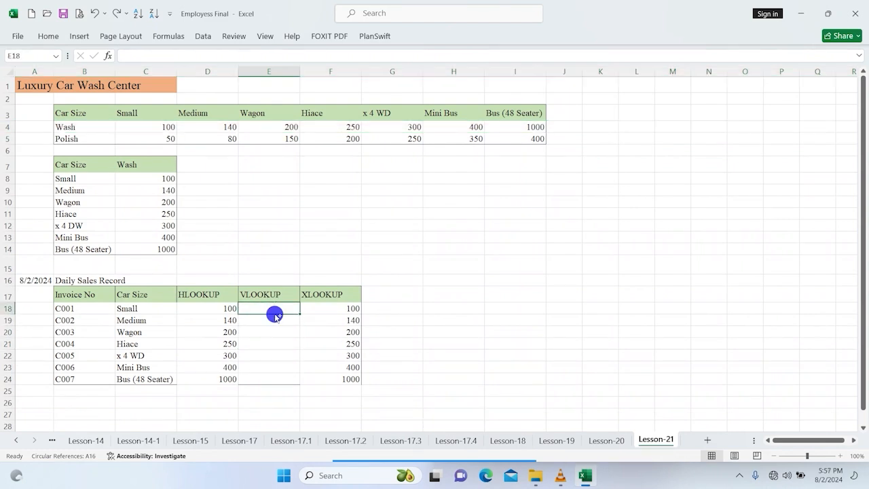
click(278, 310)
text(=)
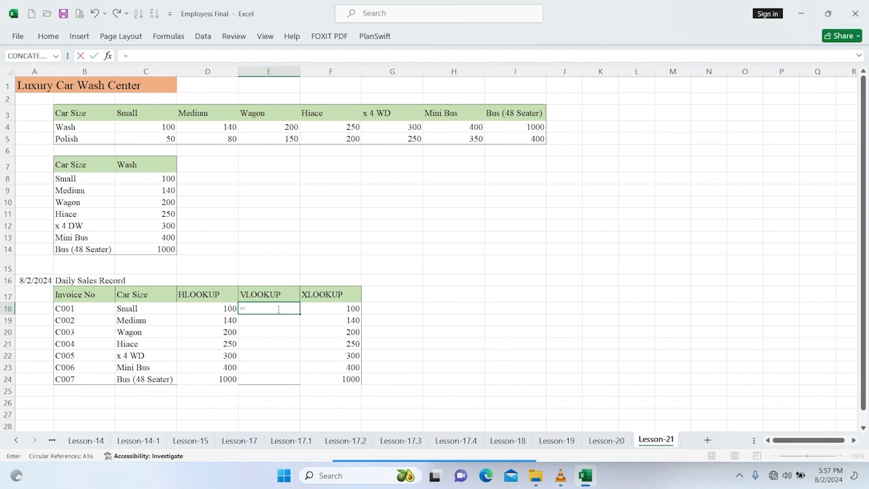
text(vloo)
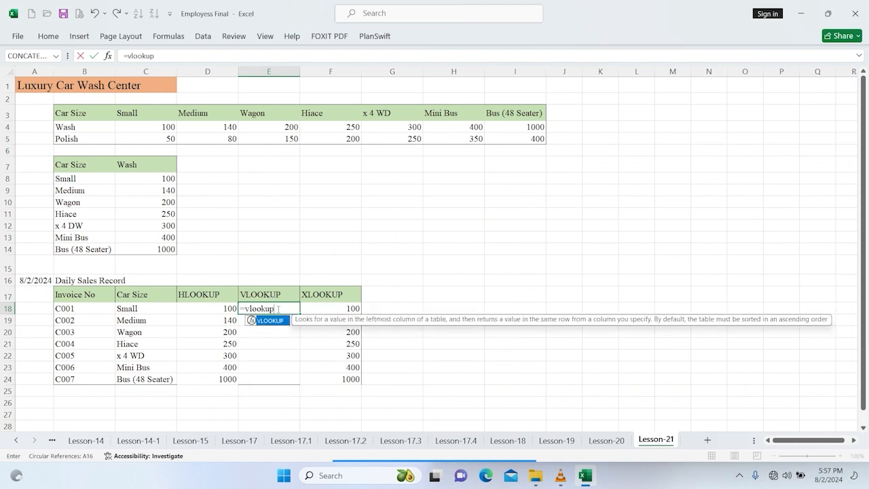
text(kup)
key(Tab)
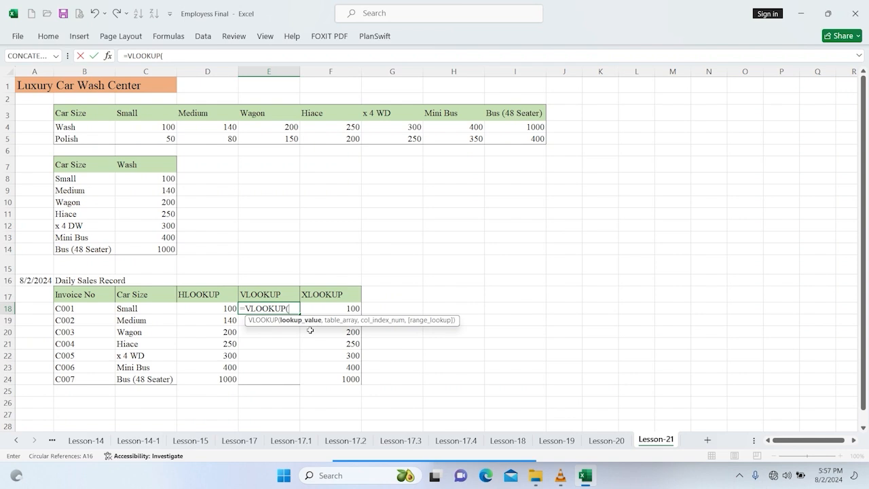
click(127, 309)
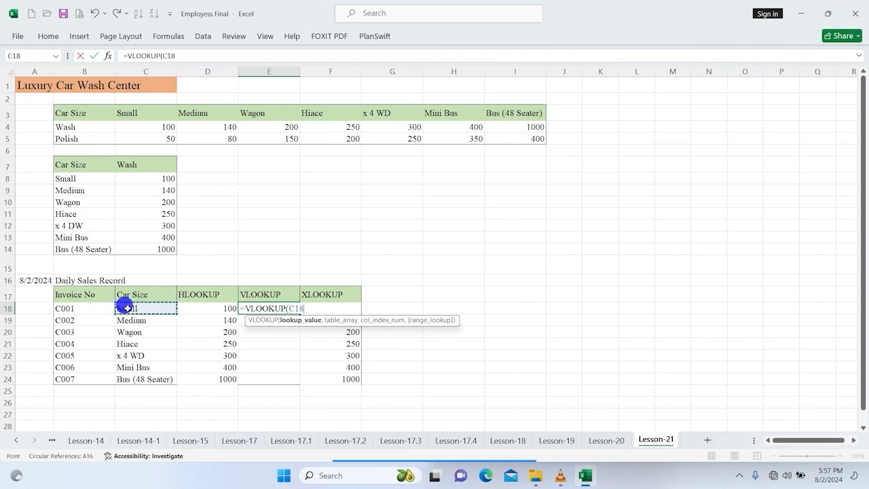
text(,)
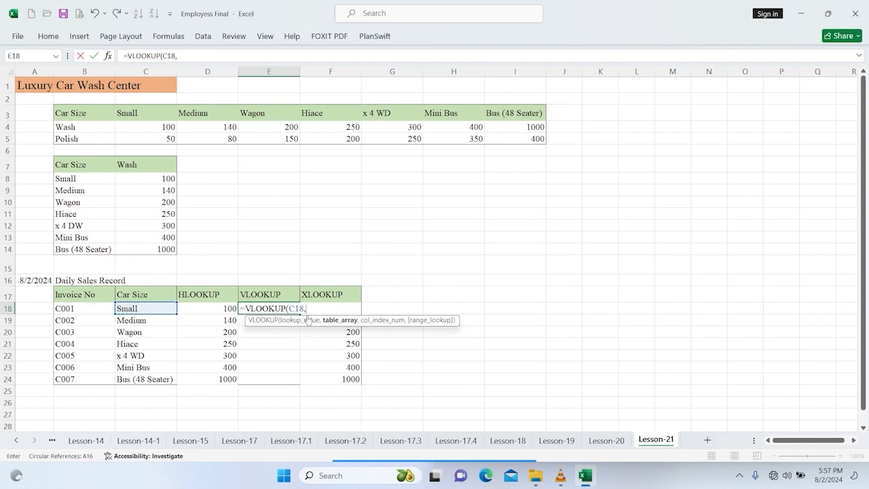
Step: Complete the E18 VLOOKUP with table range B7:C14, column index 2 and FALSE for an exact match
drag(61, 164, 140, 248)
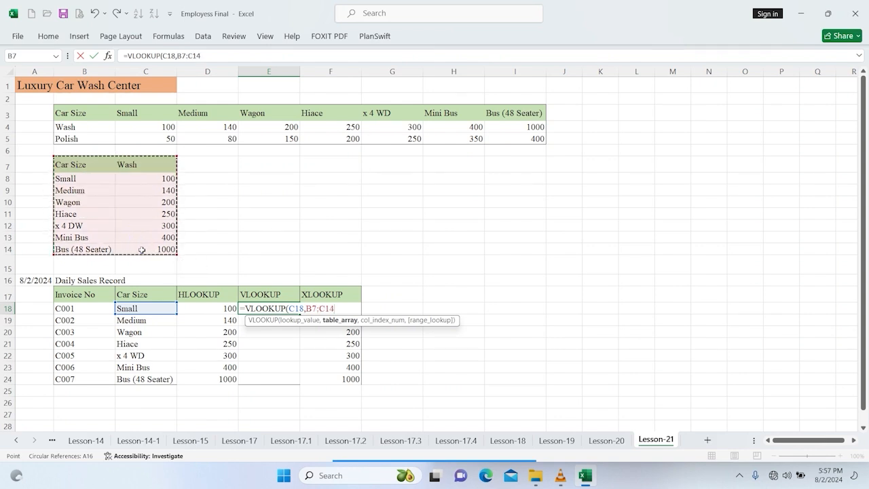
text(,)
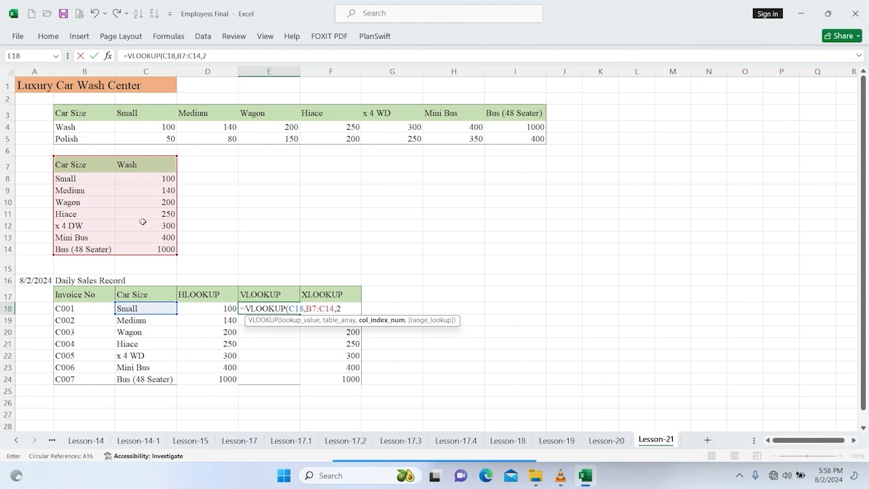
text(2,)
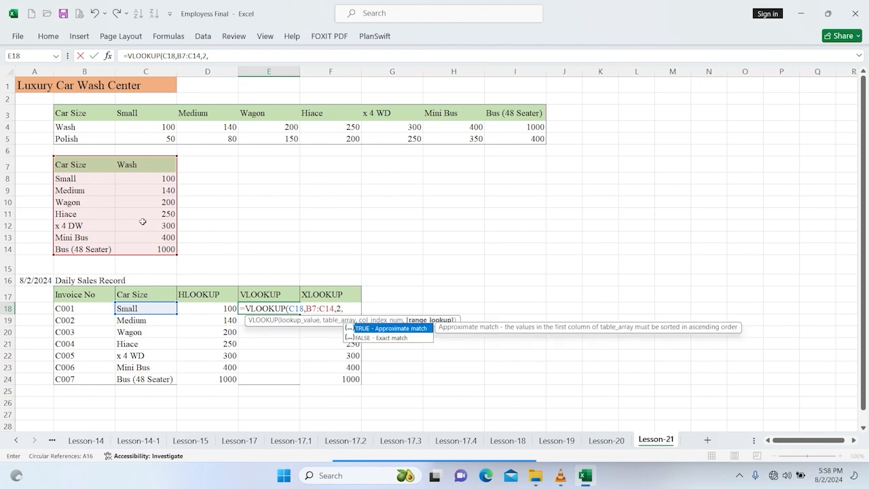
double_click(364, 337)
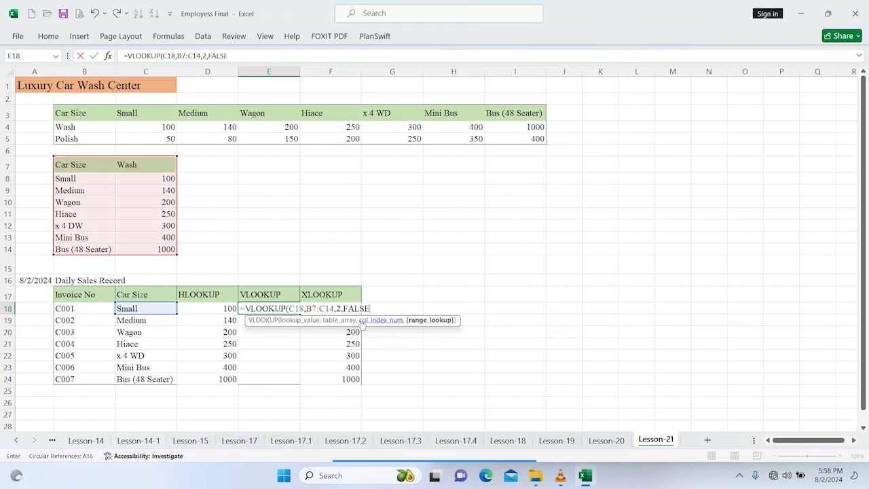
text())
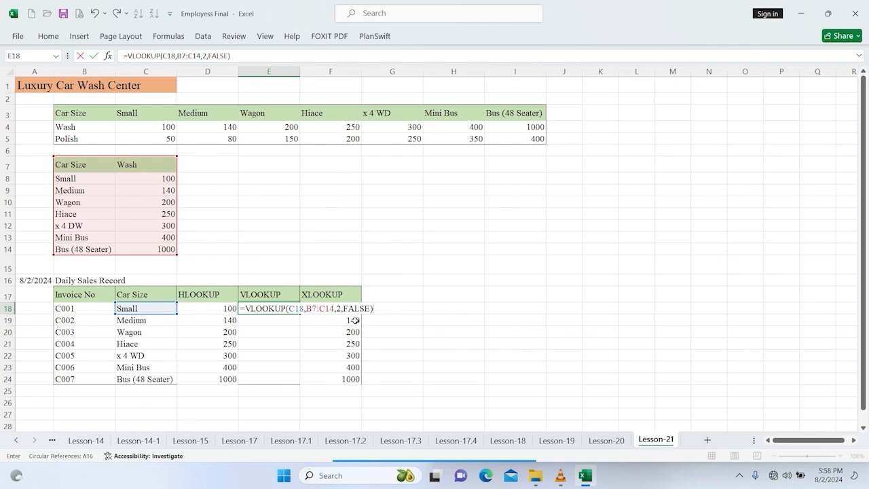
key(Return)
Step: Make the E18 VLOOKUP table range absolute as $B$7:$C$14 and fill the formula down to E24
click(284, 306)
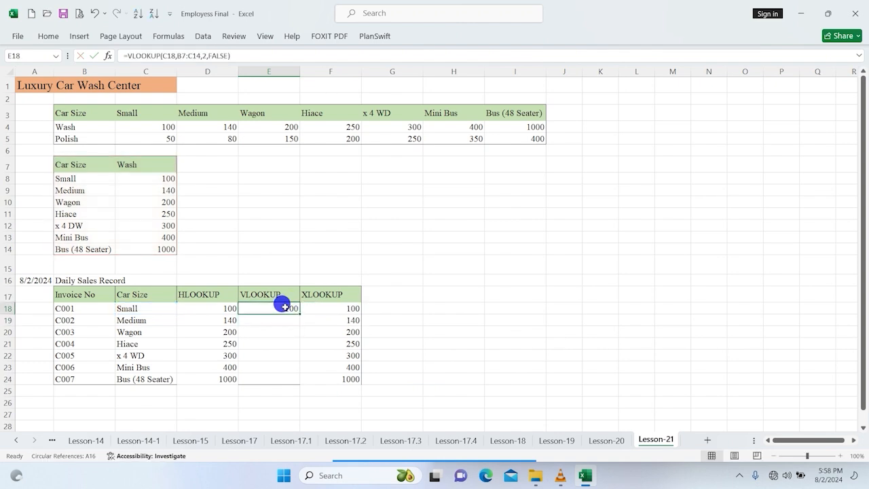
double_click(284, 307)
drag(306, 309, 334, 309)
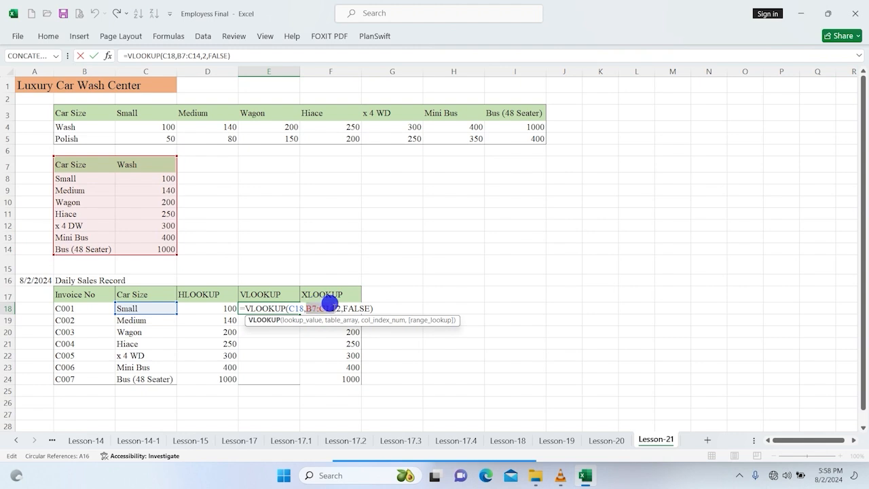
key(F4)
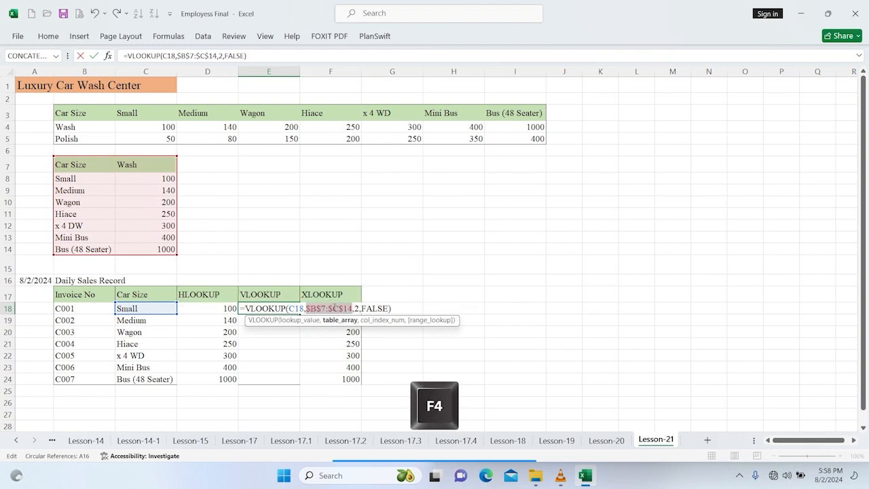
key(Return)
click(292, 311)
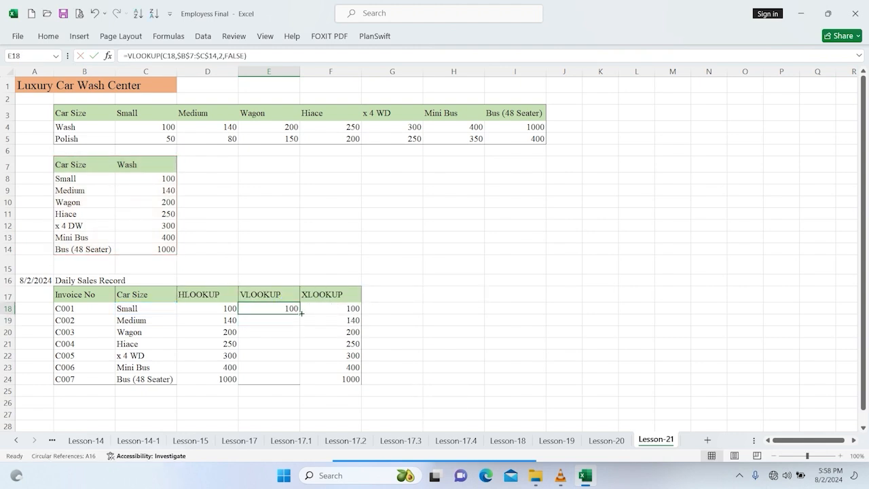
double_click(302, 313)
Step: Check the VLOOKUP in E22 and correct the car size label in B12 to "x 4 WD"
click(287, 355)
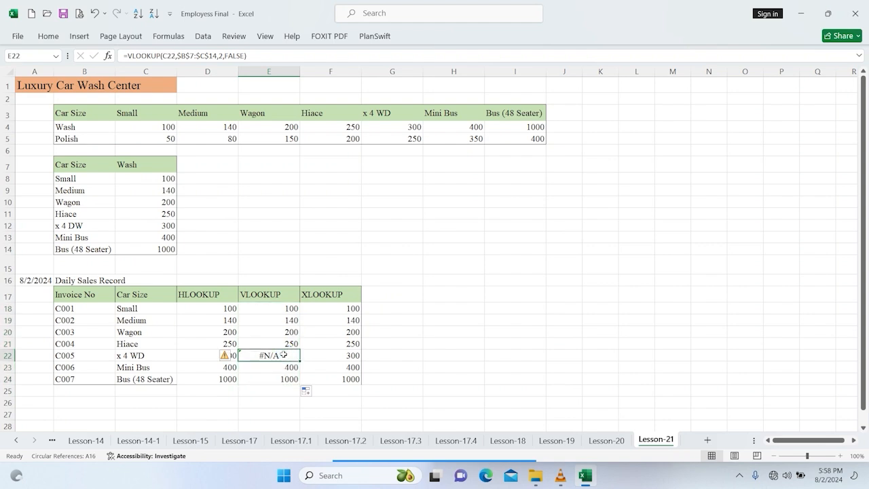
double_click(68, 225)
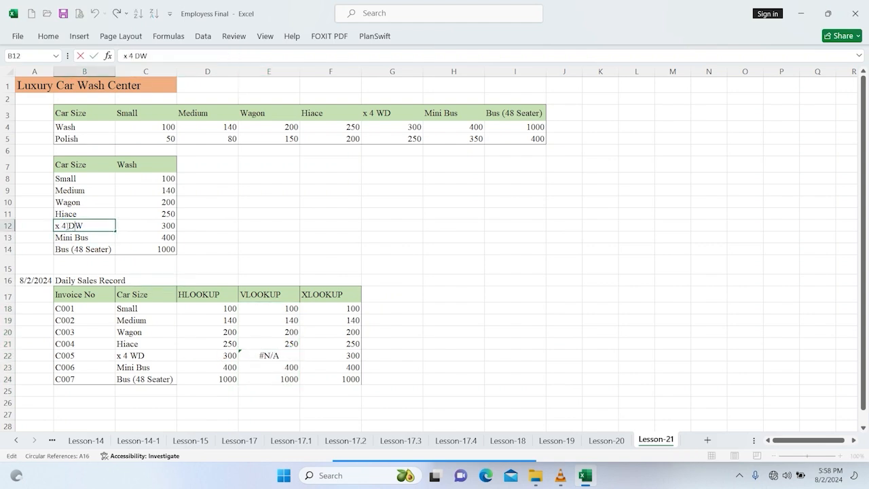
double_click(74, 226)
text(WD)
key(Return)
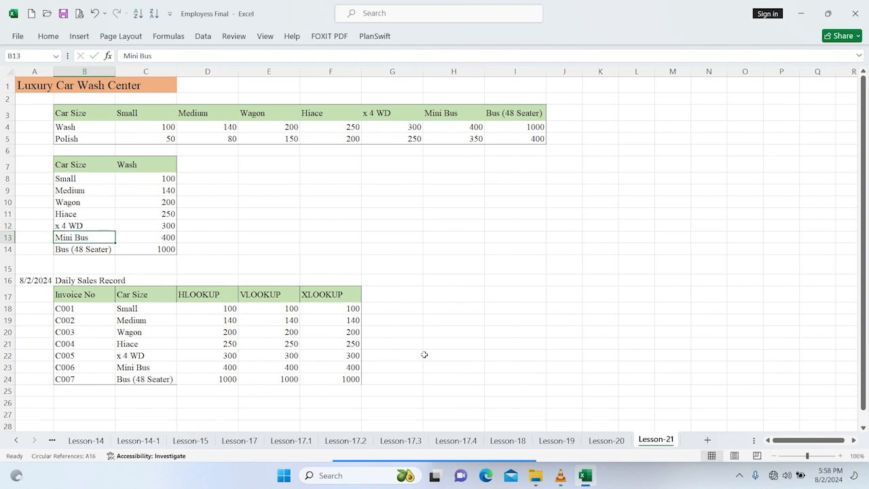
click(424, 354)
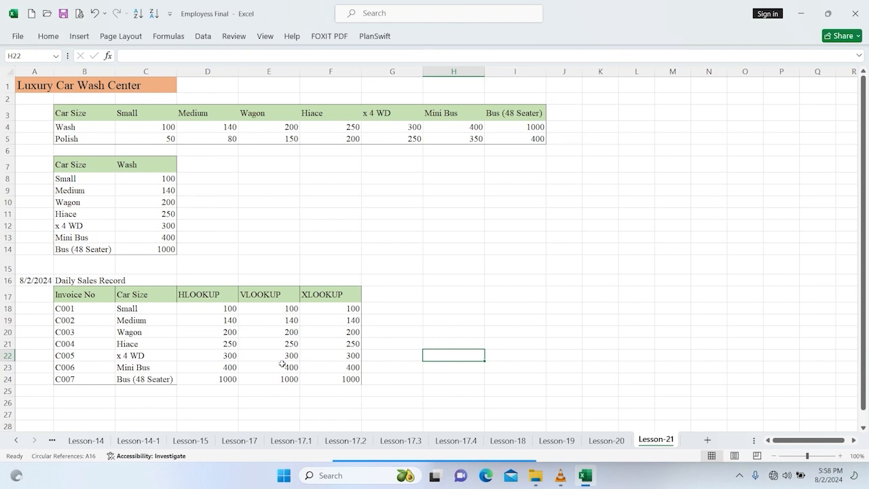
Step: Insert cells at the Wash column range C7:C14, shifting the existing cells right
click(275, 304)
click(294, 246)
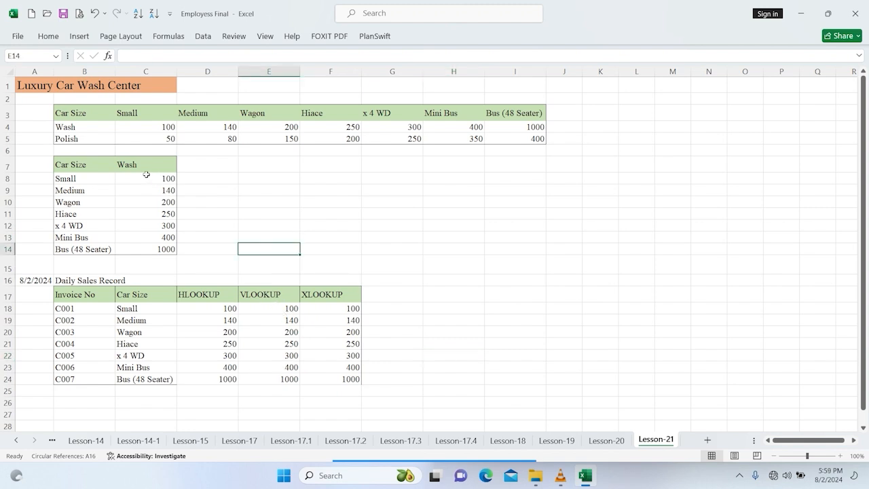
drag(146, 165, 167, 249)
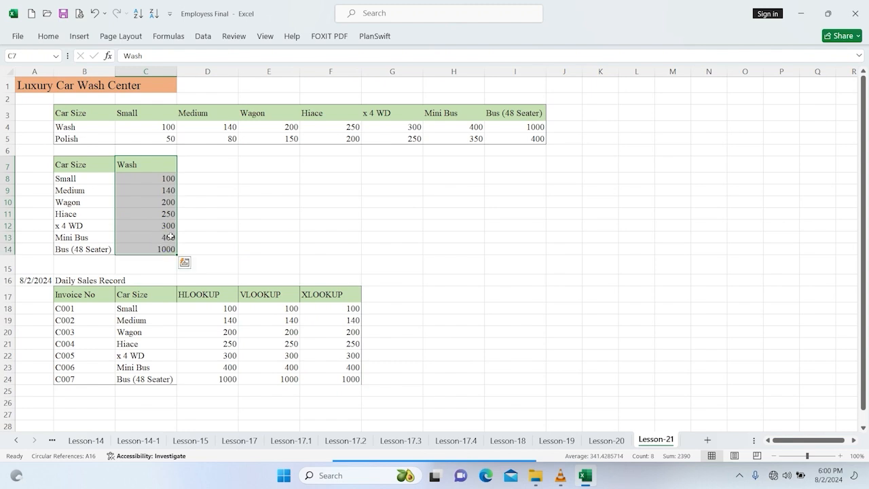
right_click(169, 248)
click(203, 230)
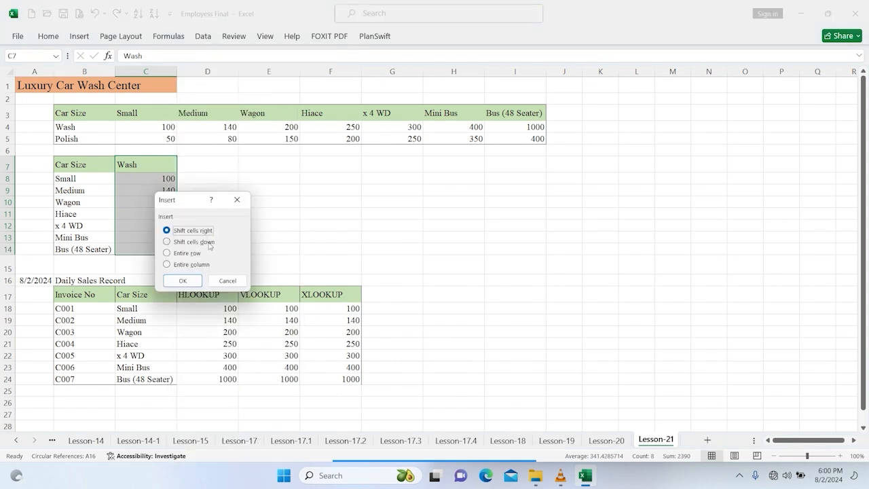
click(177, 278)
click(415, 267)
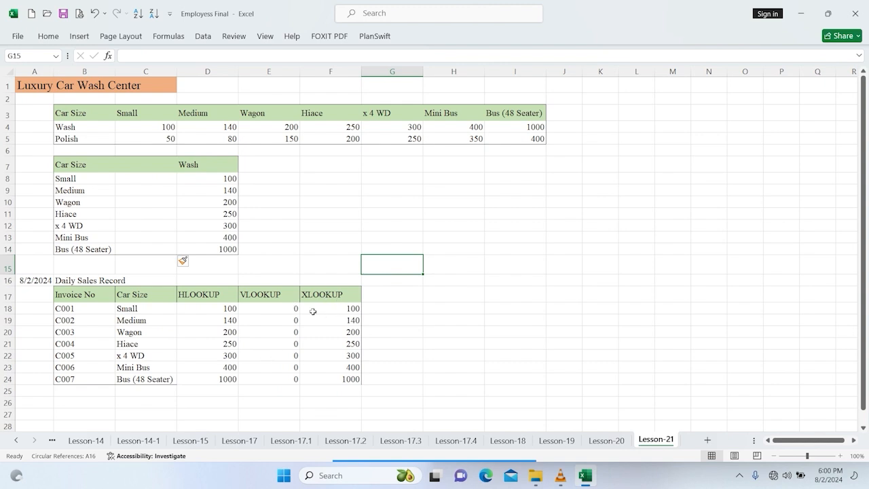
click(431, 298)
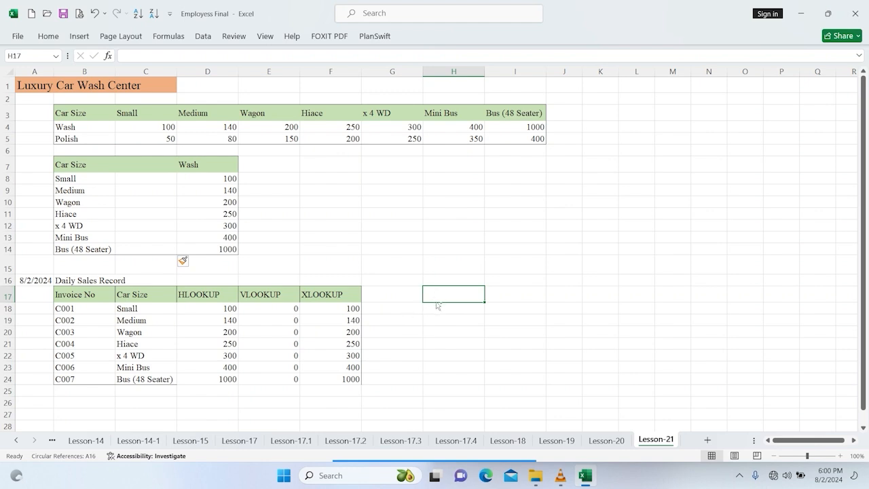
click(384, 319)
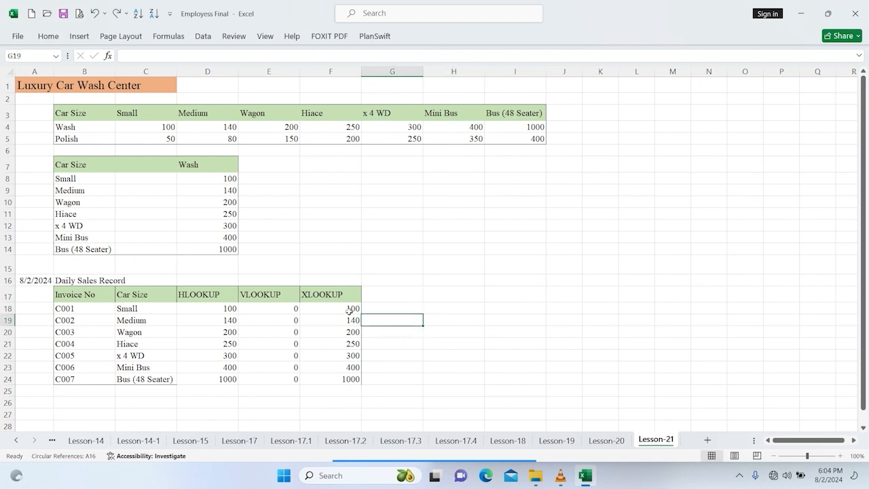
Step: Replace the column index 2 in the E18 VLOOKUP with COLUMNS(B6:D6)
click(279, 308)
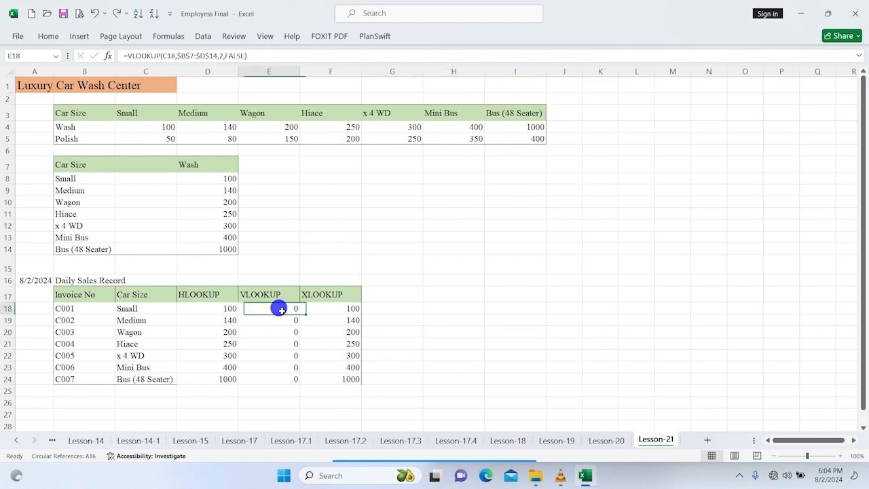
double_click(279, 308)
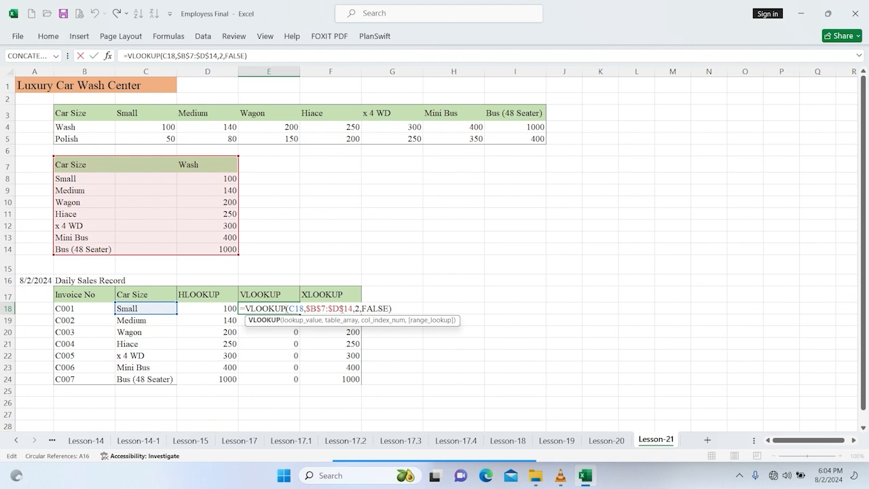
click(354, 303)
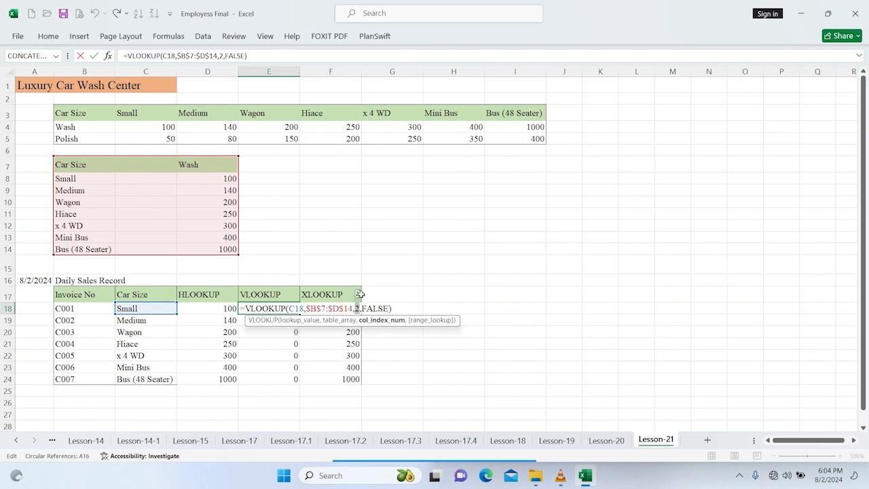
text(col)
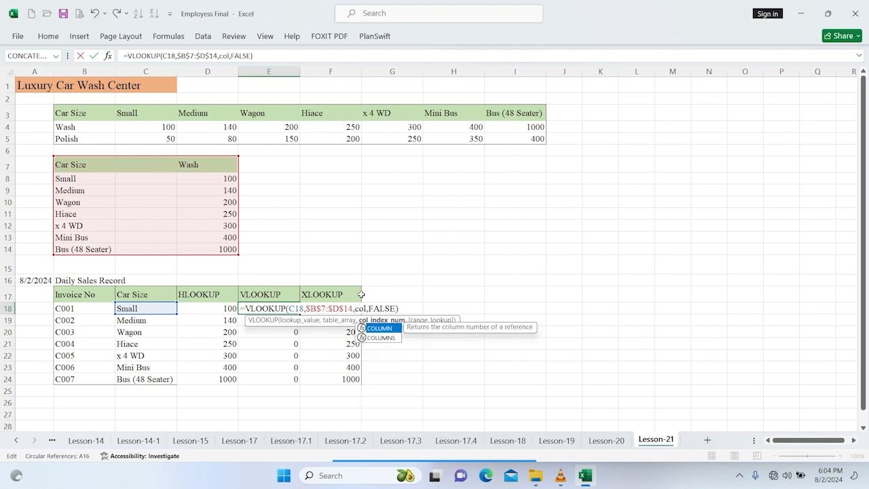
text(umns)
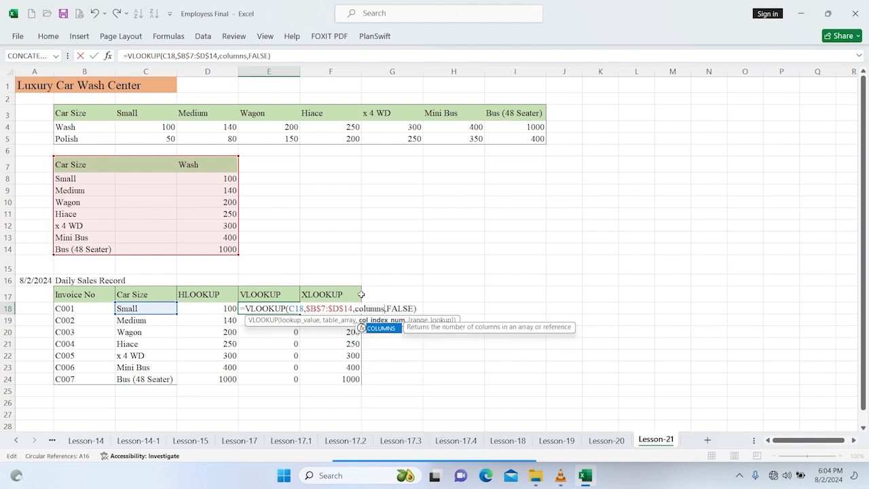
key(Tab)
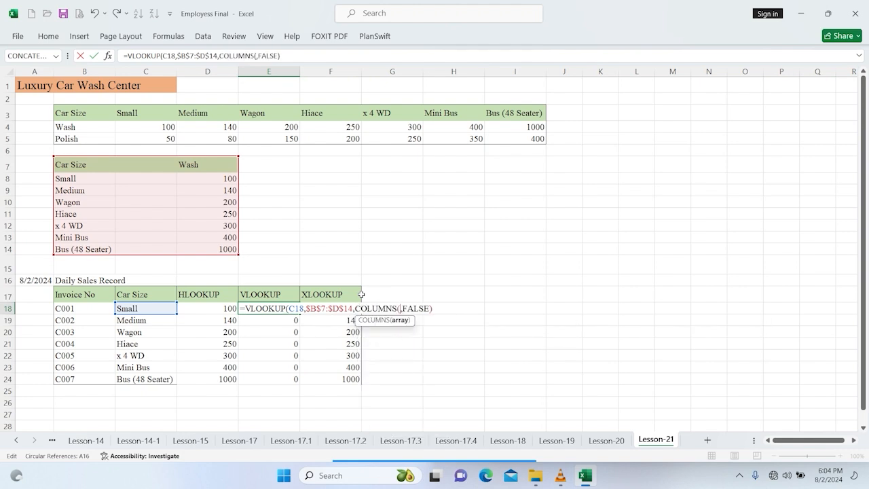
drag(72, 155, 228, 150)
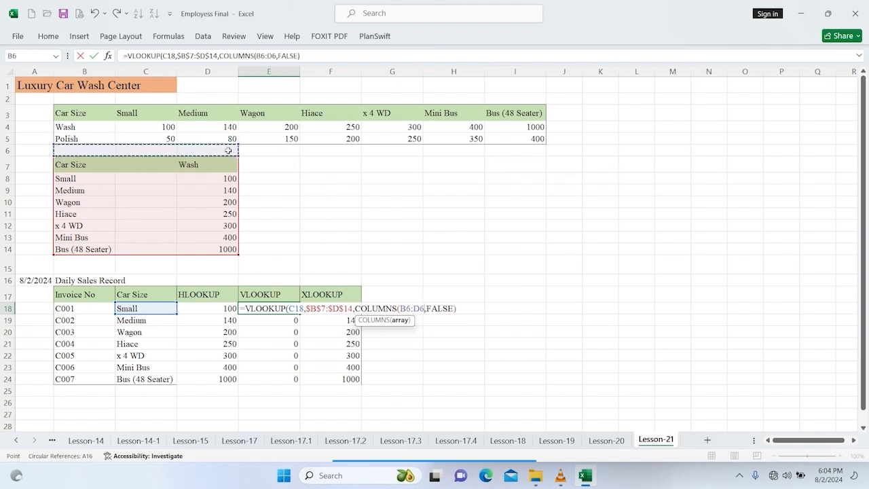
text())
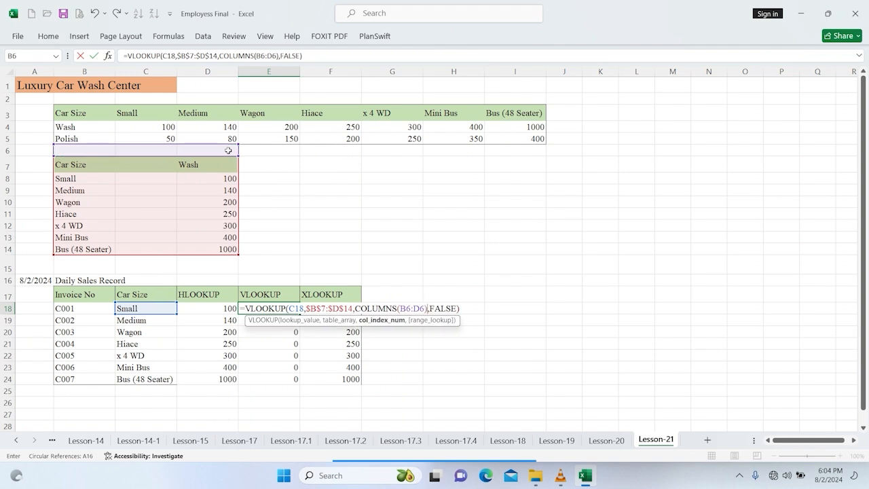
key(Return)
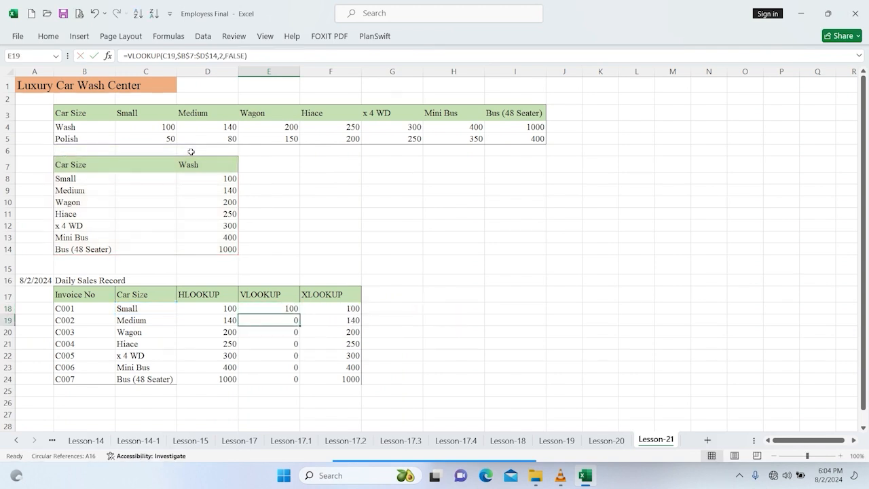
Step: Fill the revised VLOOKUP formula from E18 down to E24
click(283, 307)
double_click(299, 314)
click(507, 306)
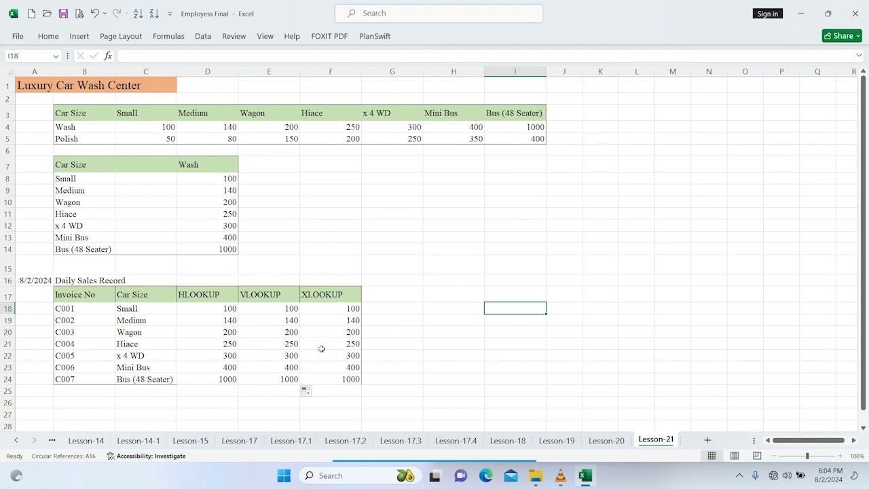
click(501, 299)
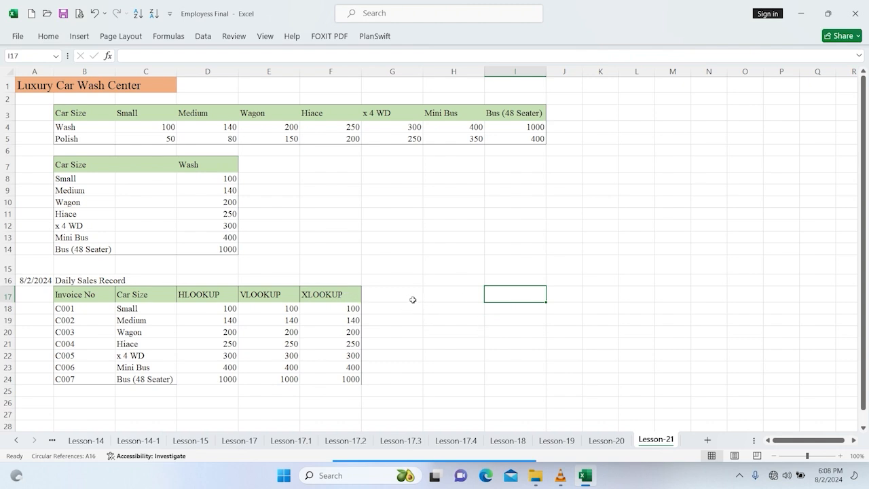
Step: Write an XLOOKUP in H17 with lookup value C18, lookup array B3:I3 and return array B4:I5
double_click(435, 298)
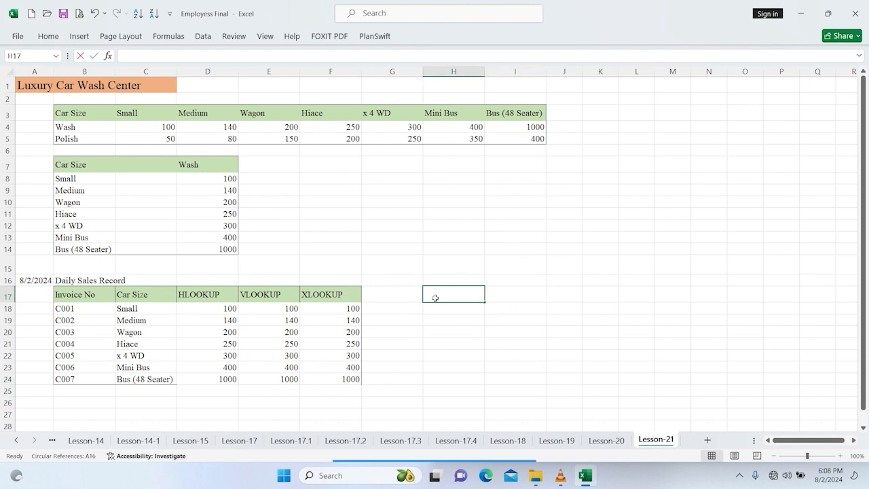
text(=xlookup)
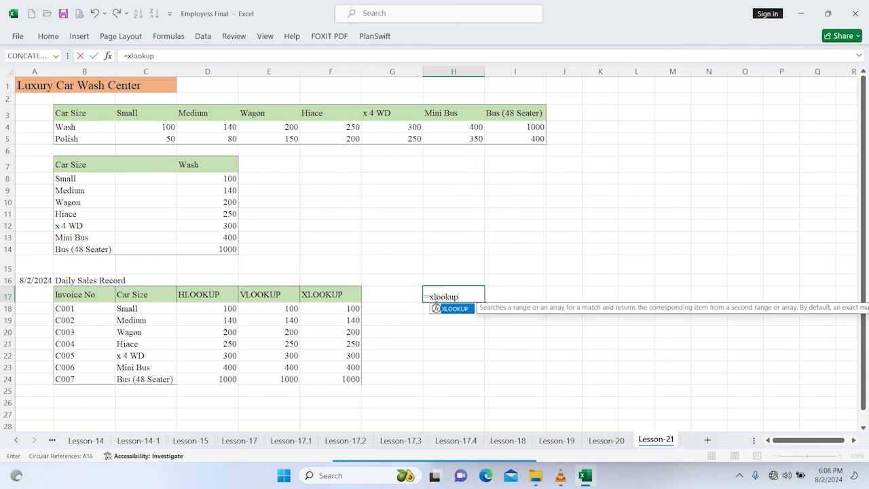
key(Tab)
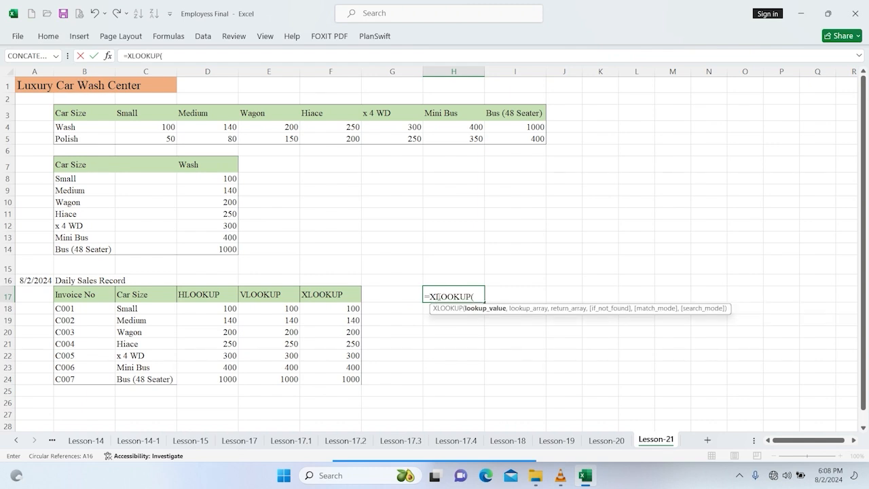
click(136, 309)
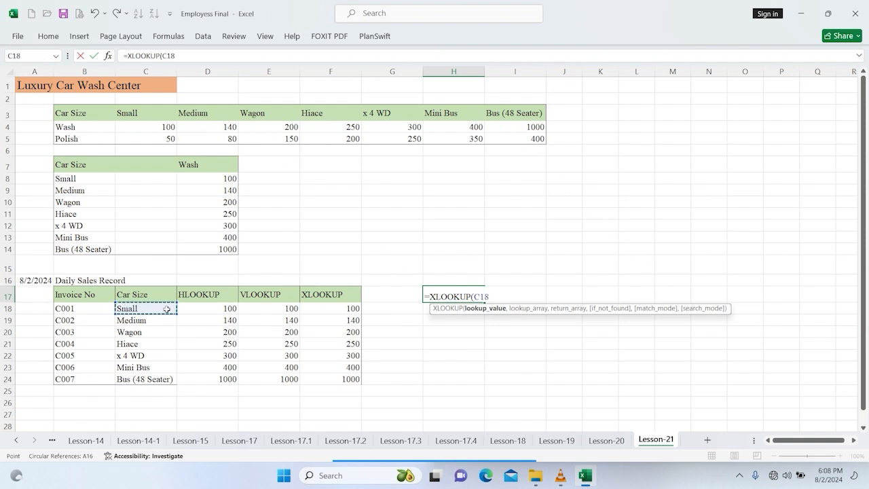
text(,)
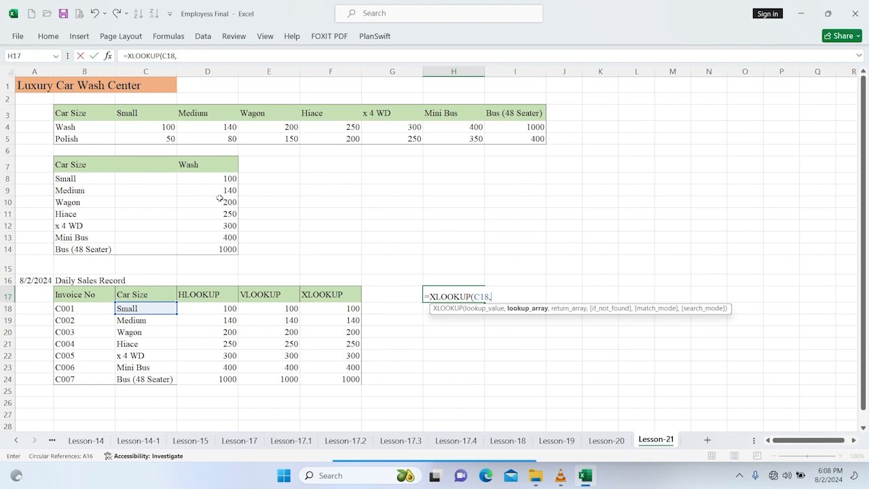
drag(81, 112, 522, 112)
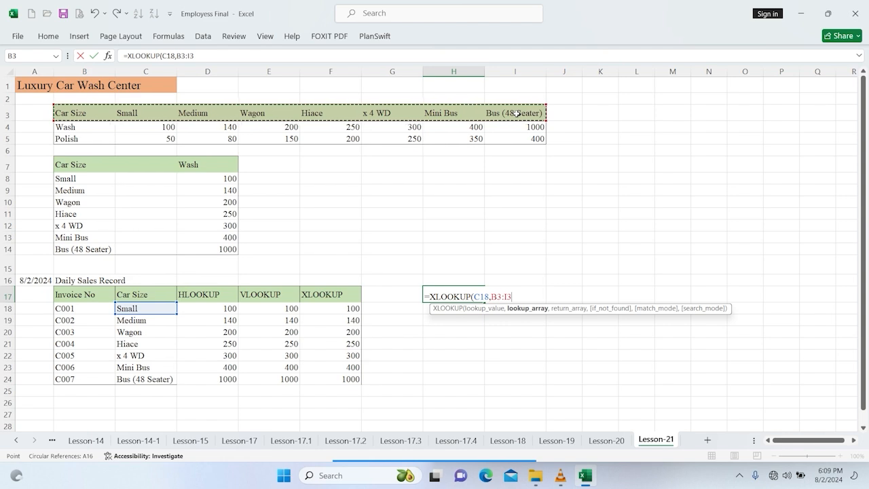
text(,)
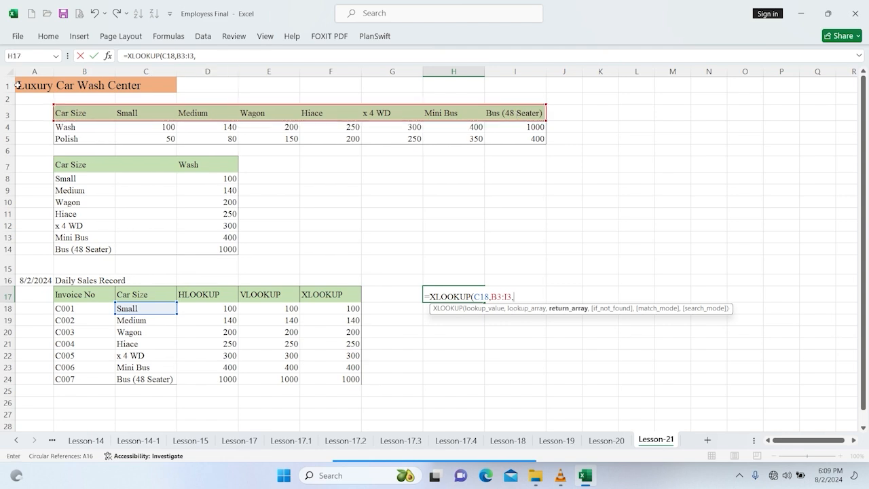
drag(71, 128, 521, 138)
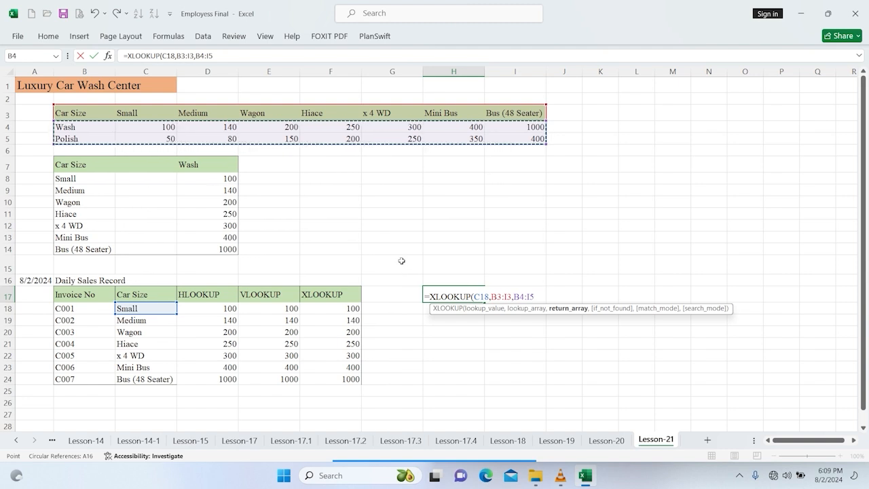
text())
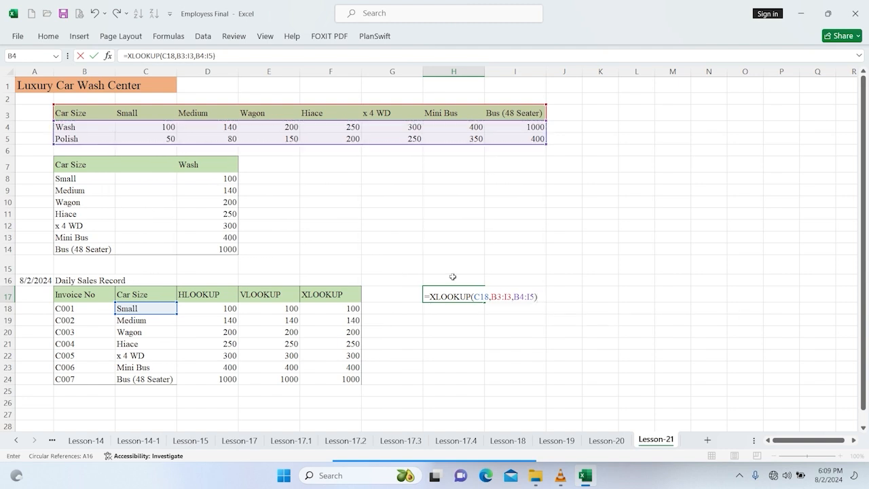
Step: Make the H17 XLOOKUP arrays absolute as $B$3:$I$3 and $B$4:$I$5 and enter the formula
mouse_move(491, 291)
mouse_down()
mouse_move(515, 292)
mouse_move(506, 290)
mouse_up()
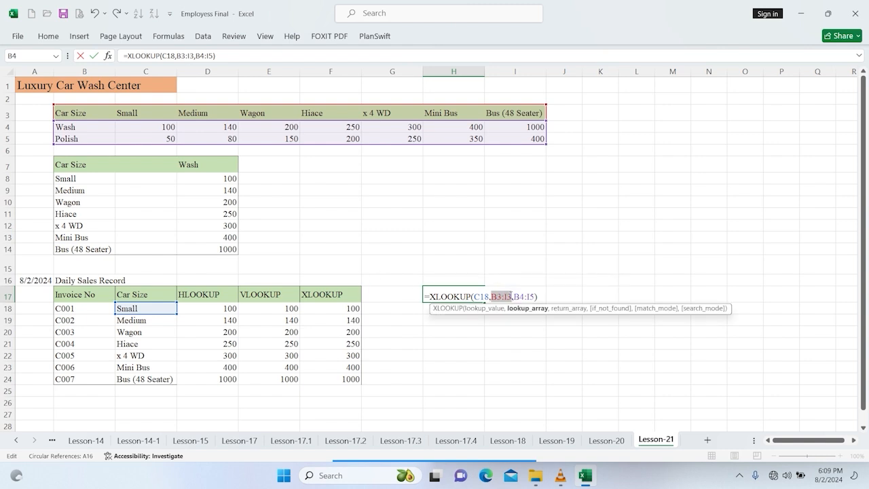
key(F4)
drag(532, 297, 553, 296)
key(F4)
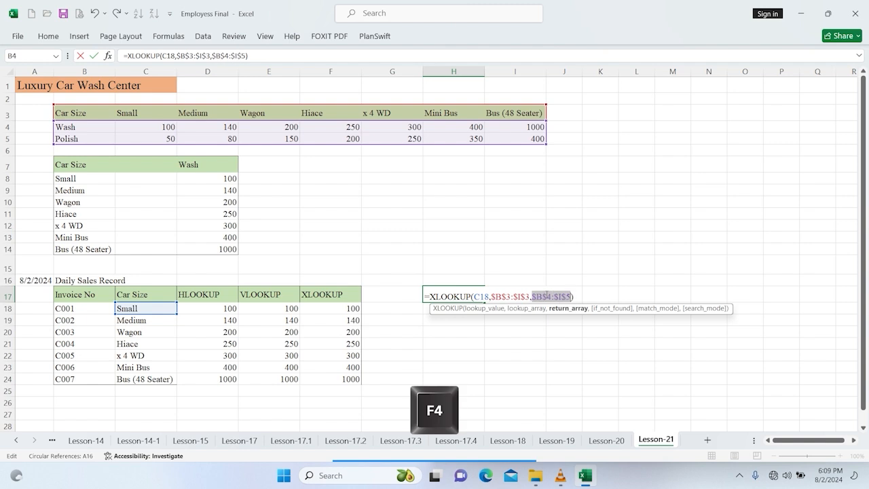
key(Return)
click(514, 306)
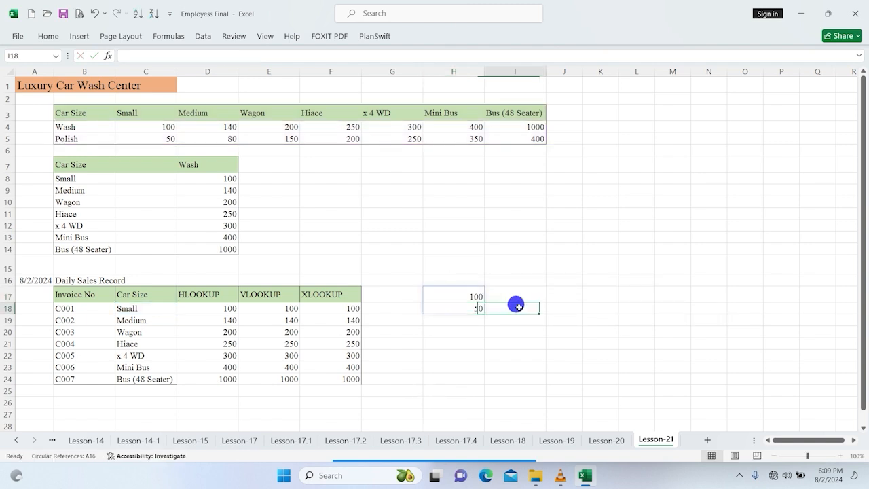
click(475, 297)
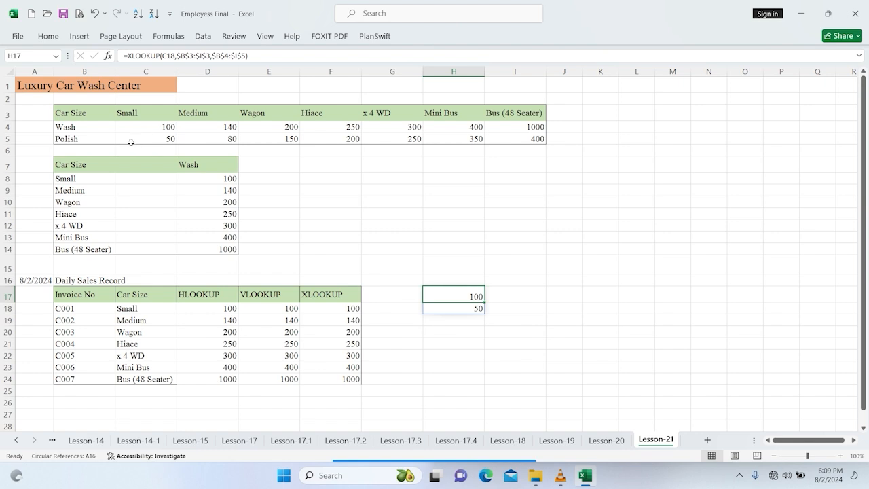
Step: Try to total the XLOOKUP results in H17:H18 with AutoSum in H19
click(469, 317)
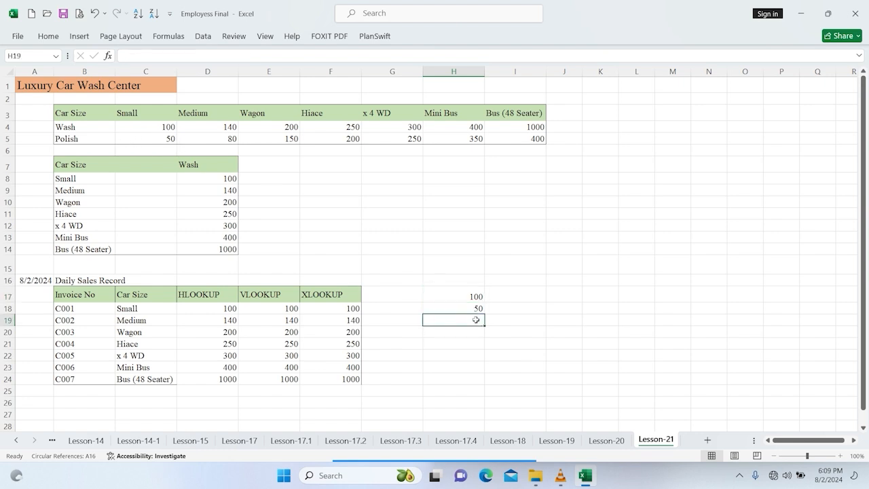
key(alt)
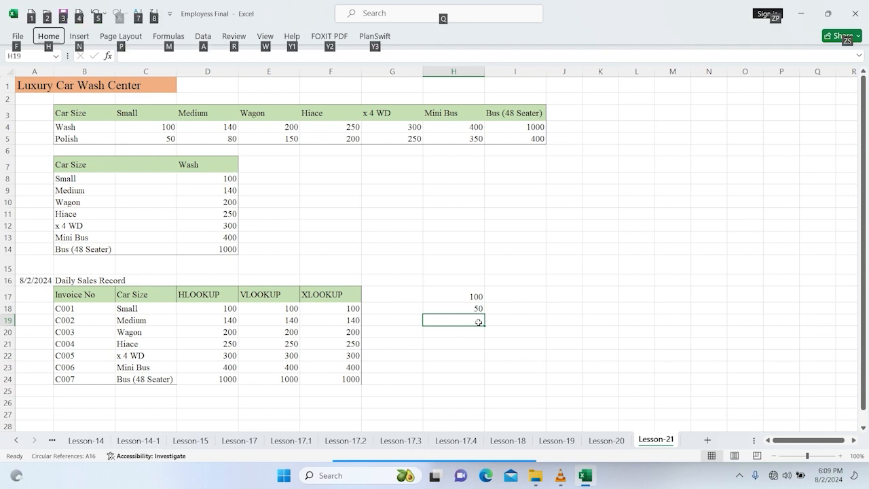
key(alt+equal)
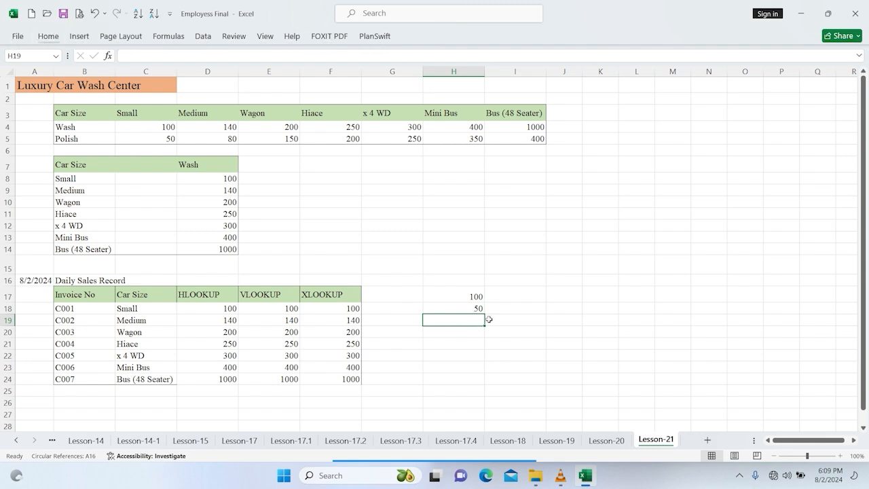
click(552, 301)
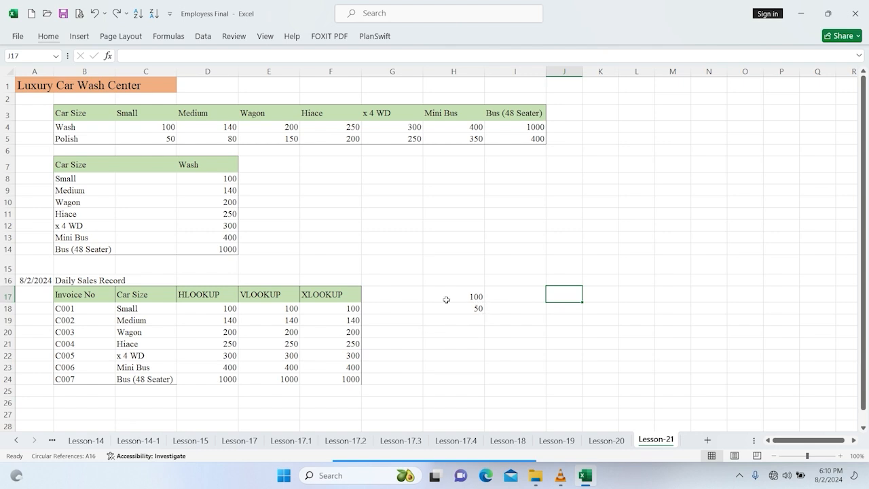
Step: Wrap the H17 XLOOKUP in SUM to form =SUM(XLOOKUP(C18,$B$3:$I$3,$B$4:$I$5)), accepting the closing-bracket correction
click(476, 297)
double_click(475, 297)
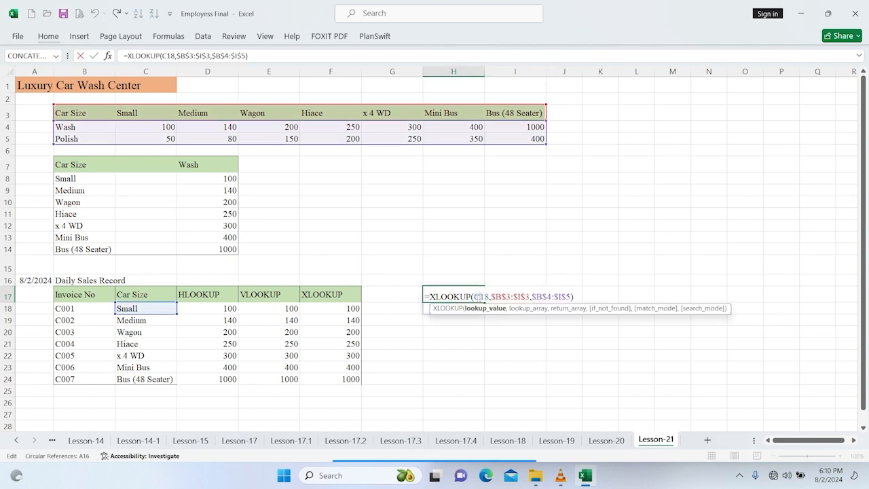
click(125, 51)
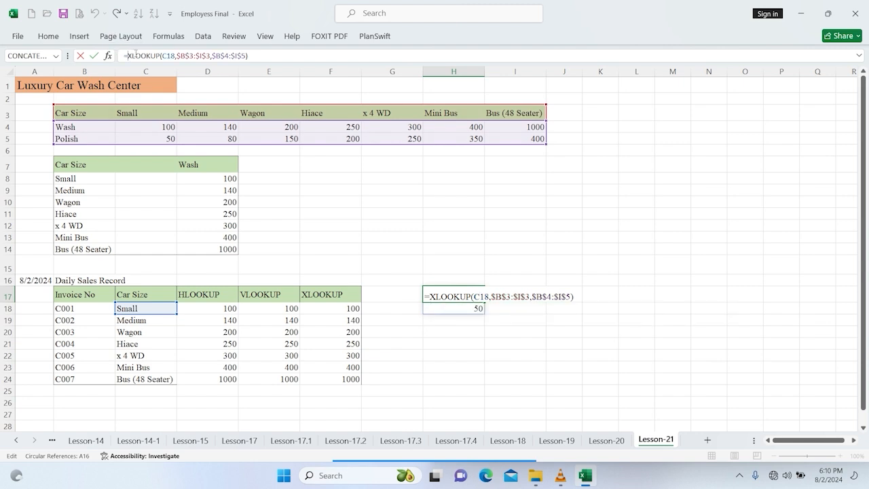
text(sum()
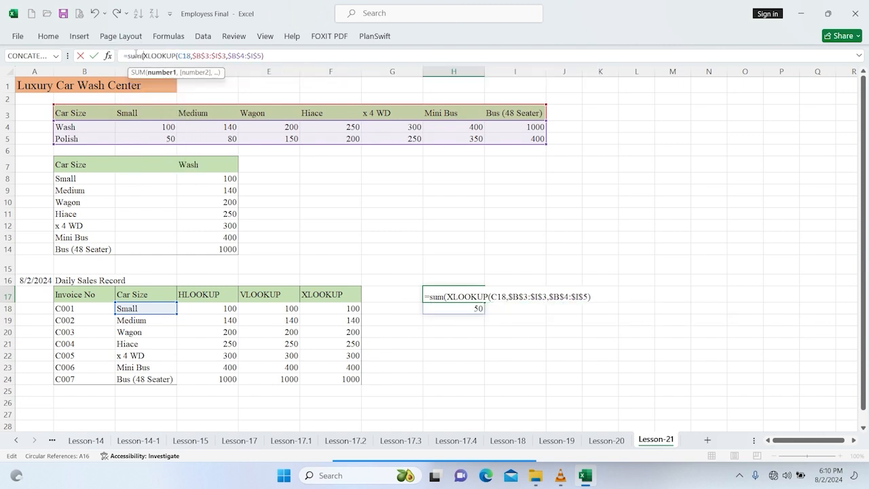
key(Return)
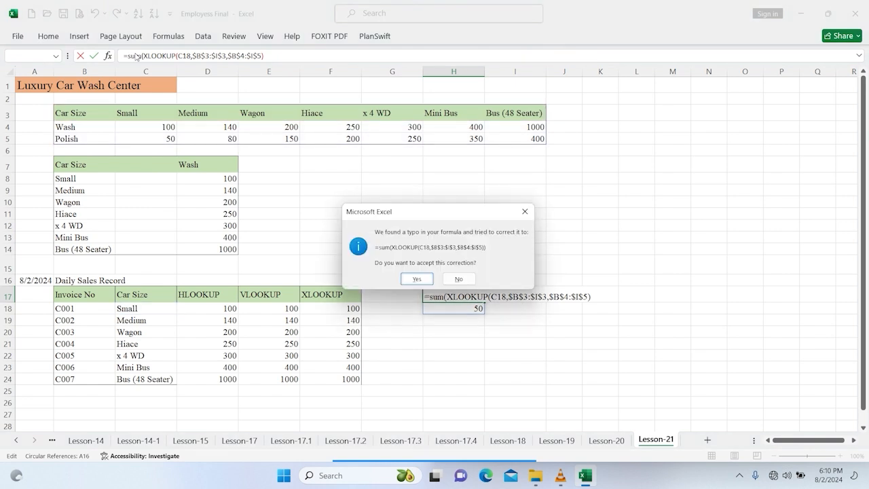
key(Return)
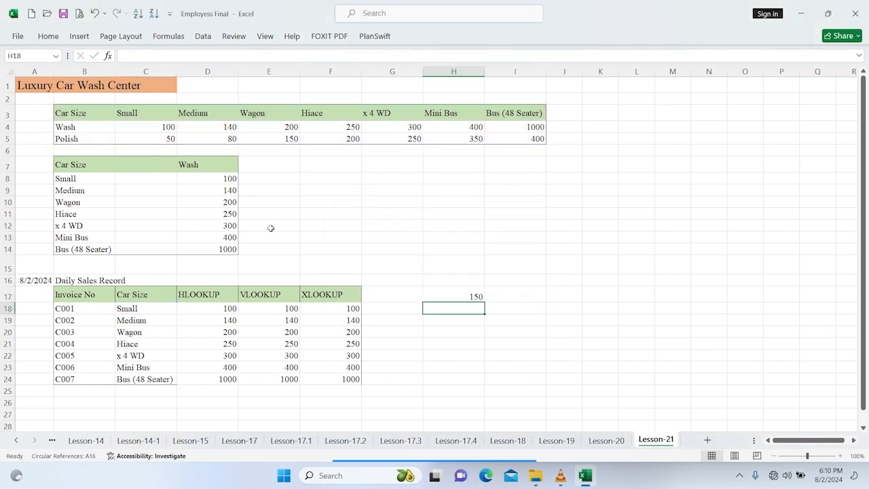
Step: Move the SUM and XLOOKUP formula from H17 to H18, beside invoice C001, and check its cell references
click(479, 296)
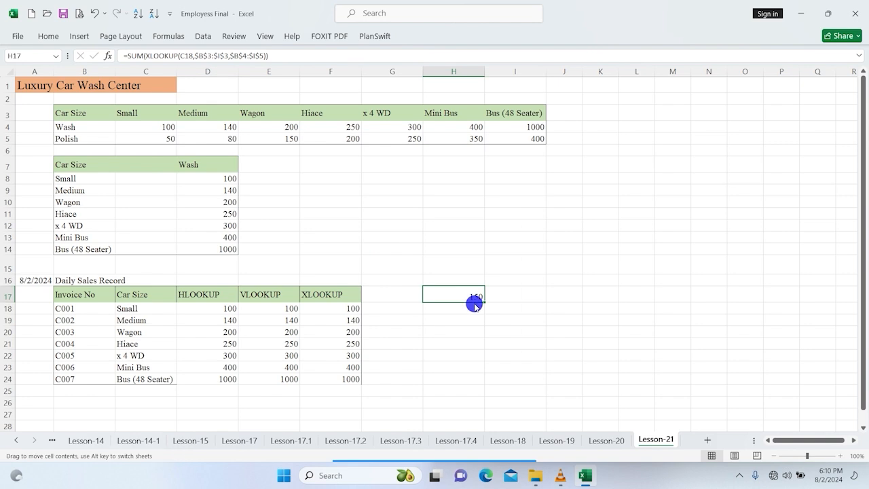
double_click(467, 305)
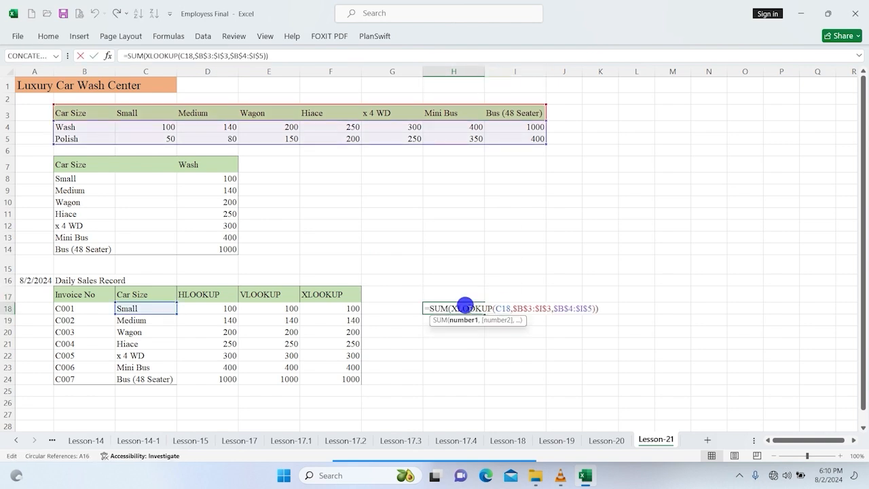
key(Escape)
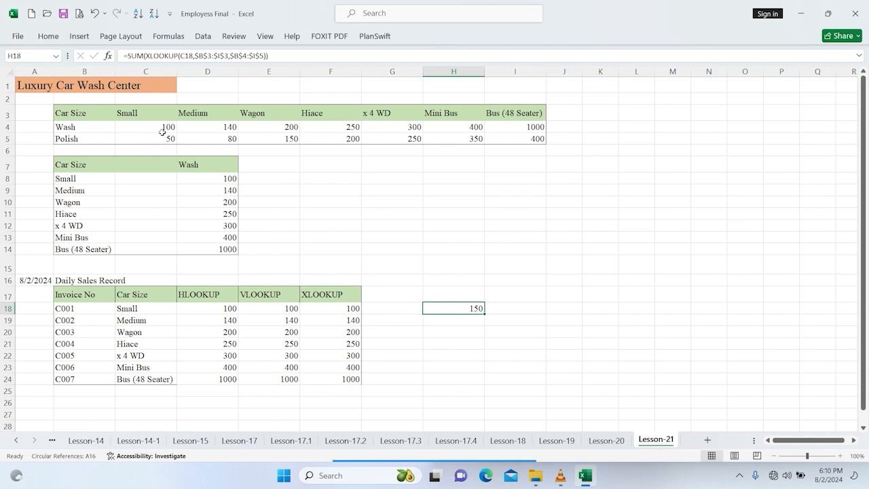
key(Return)
click(462, 306)
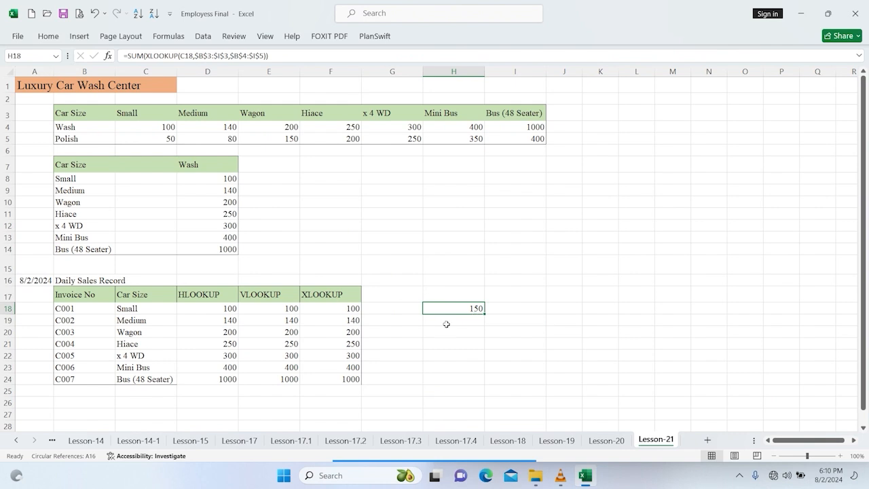